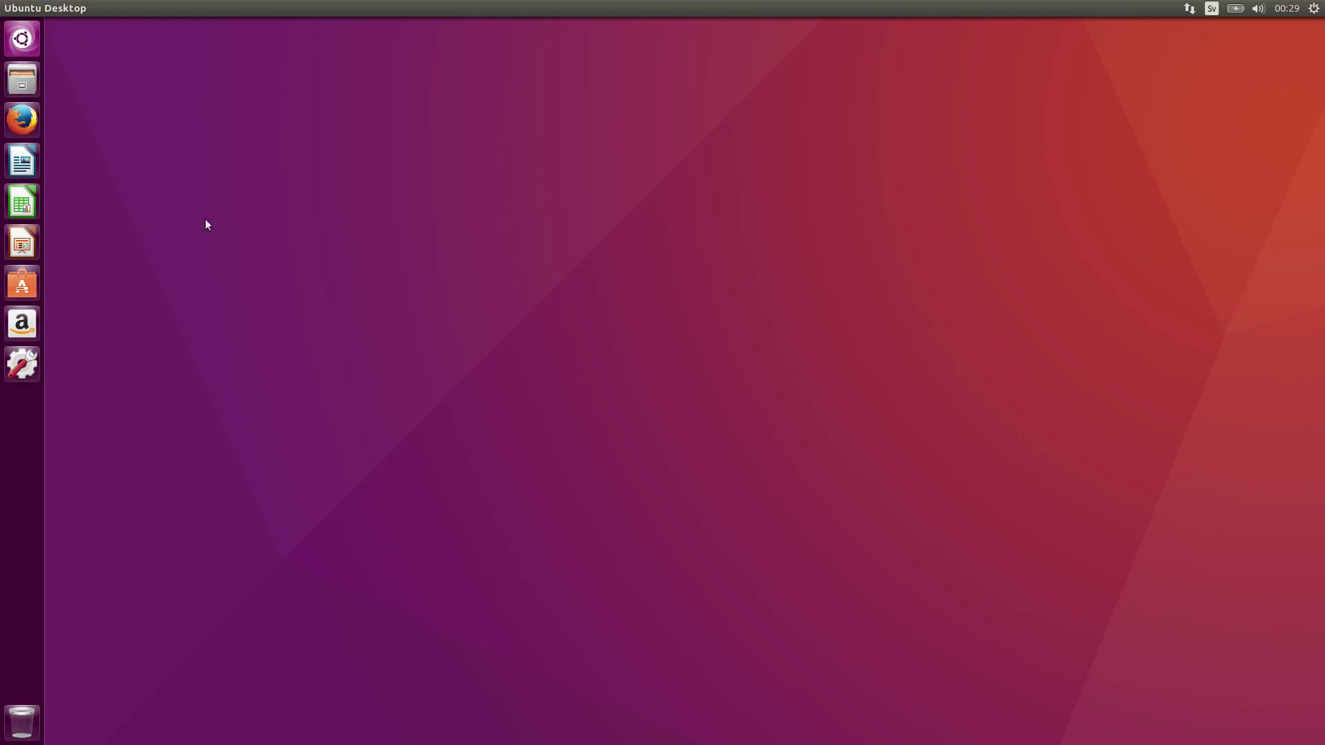
Launch the Disks utility from the Dash search for "disks"
click(27, 39)
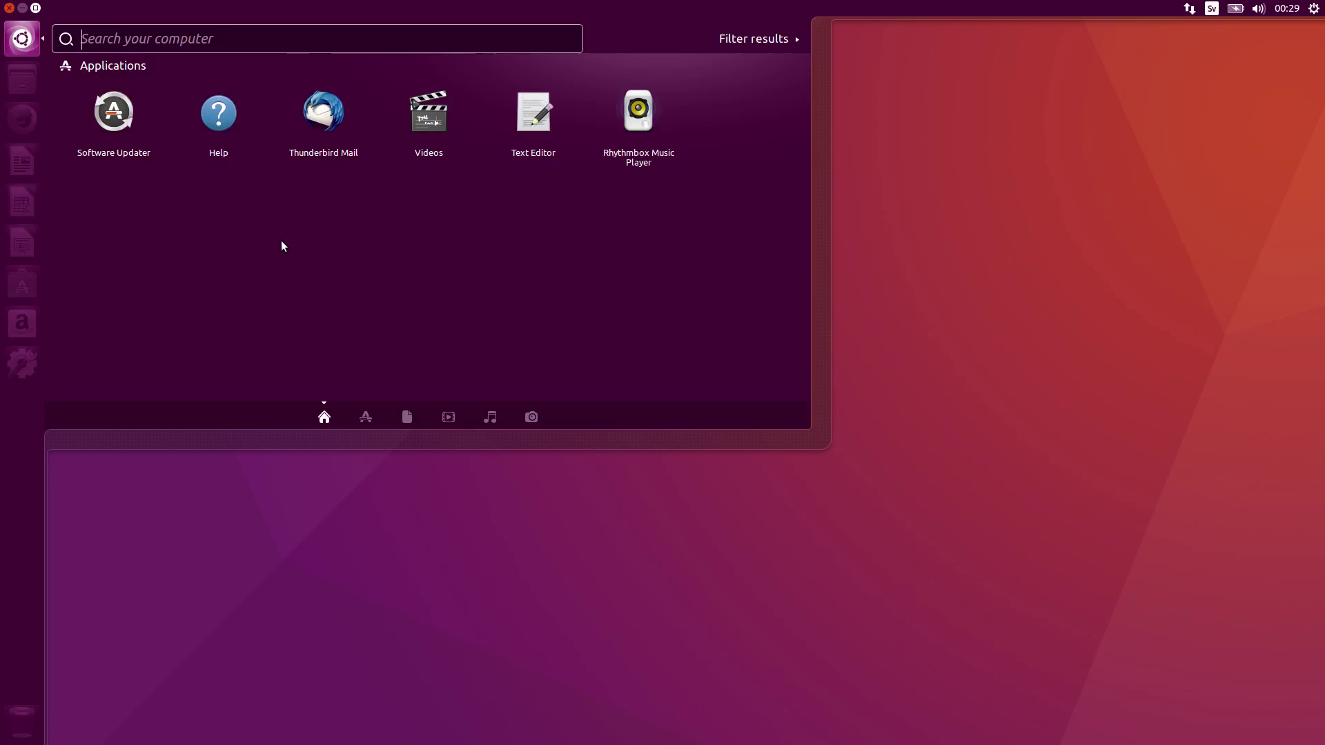
text(dis)
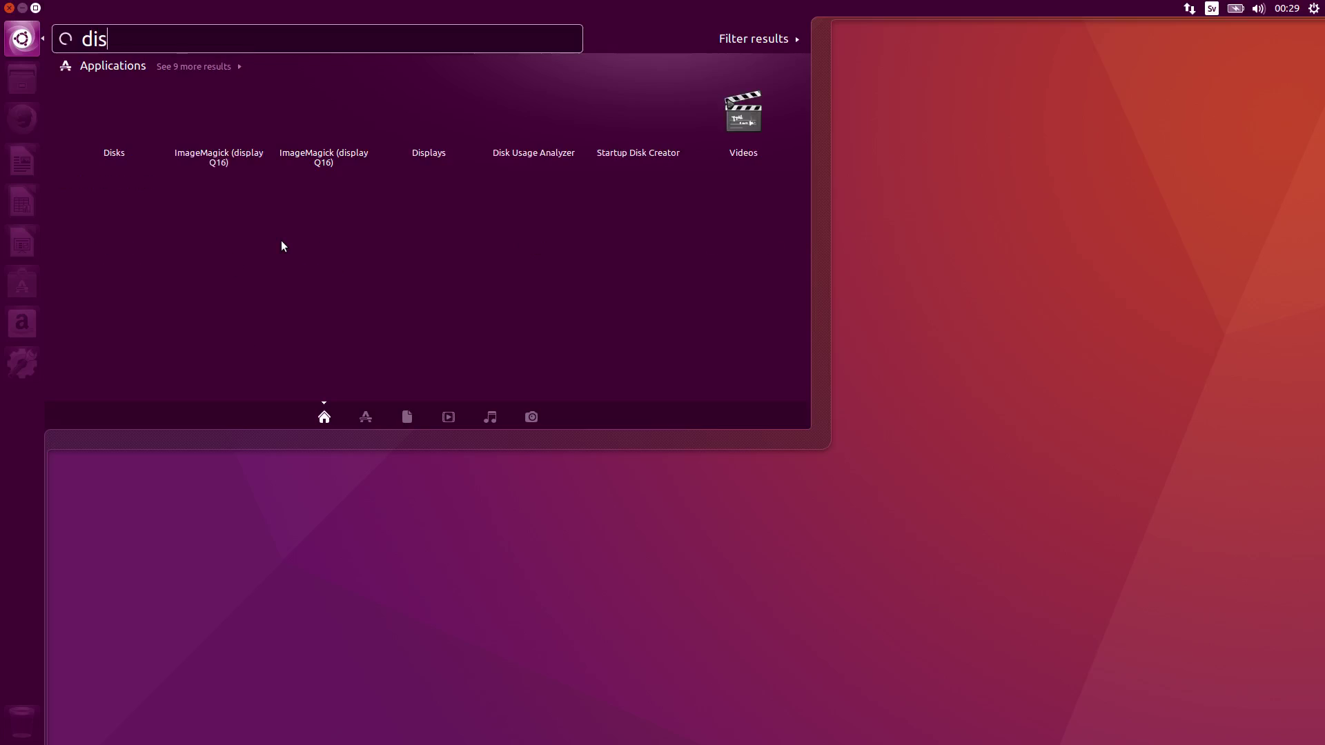
text(ks)
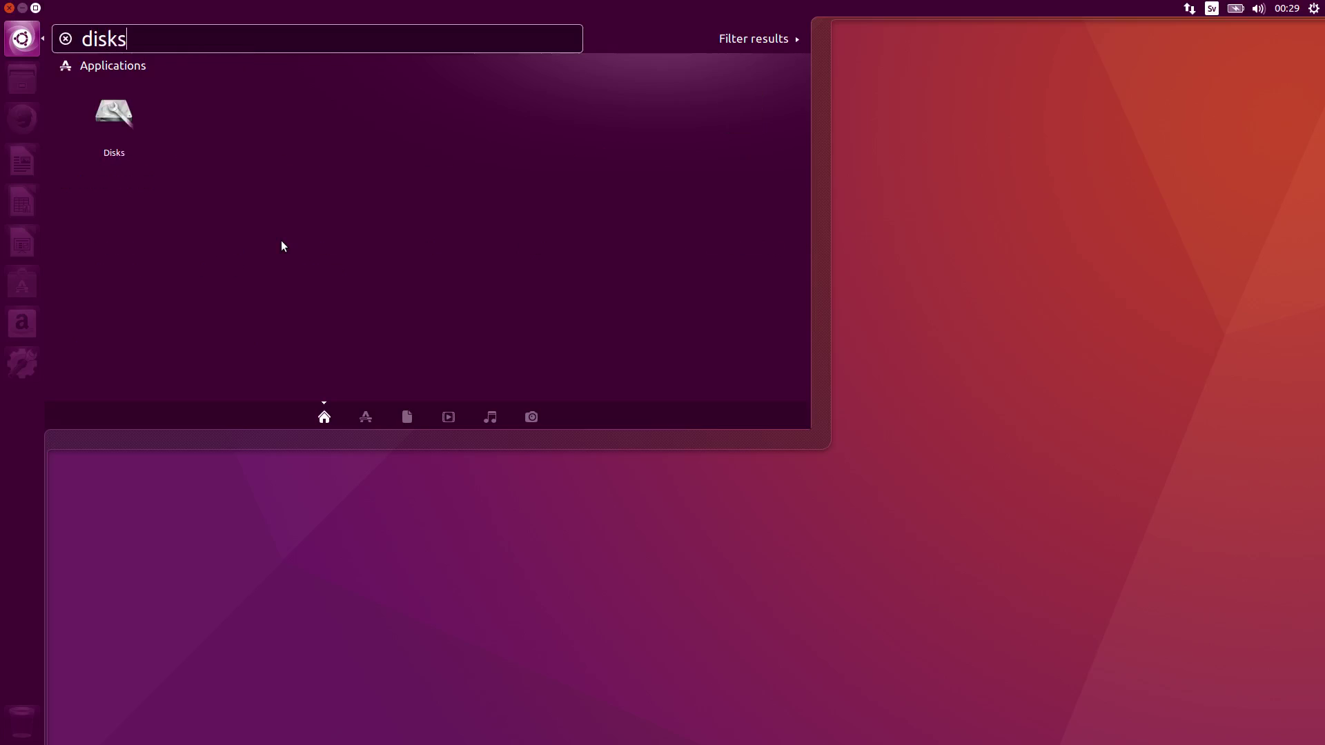
key(Return)
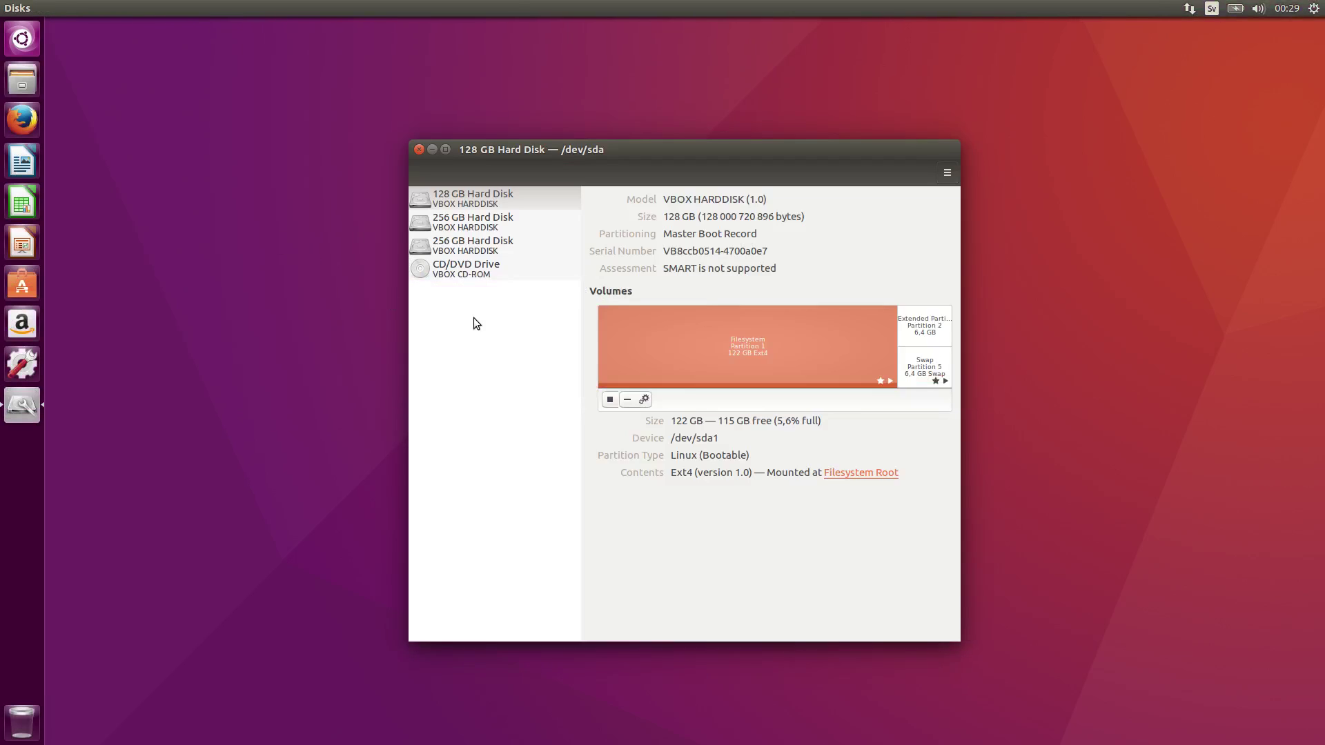
Select the first 256 GB hard disk (/dev/sdb) in the device list
key(Tab)
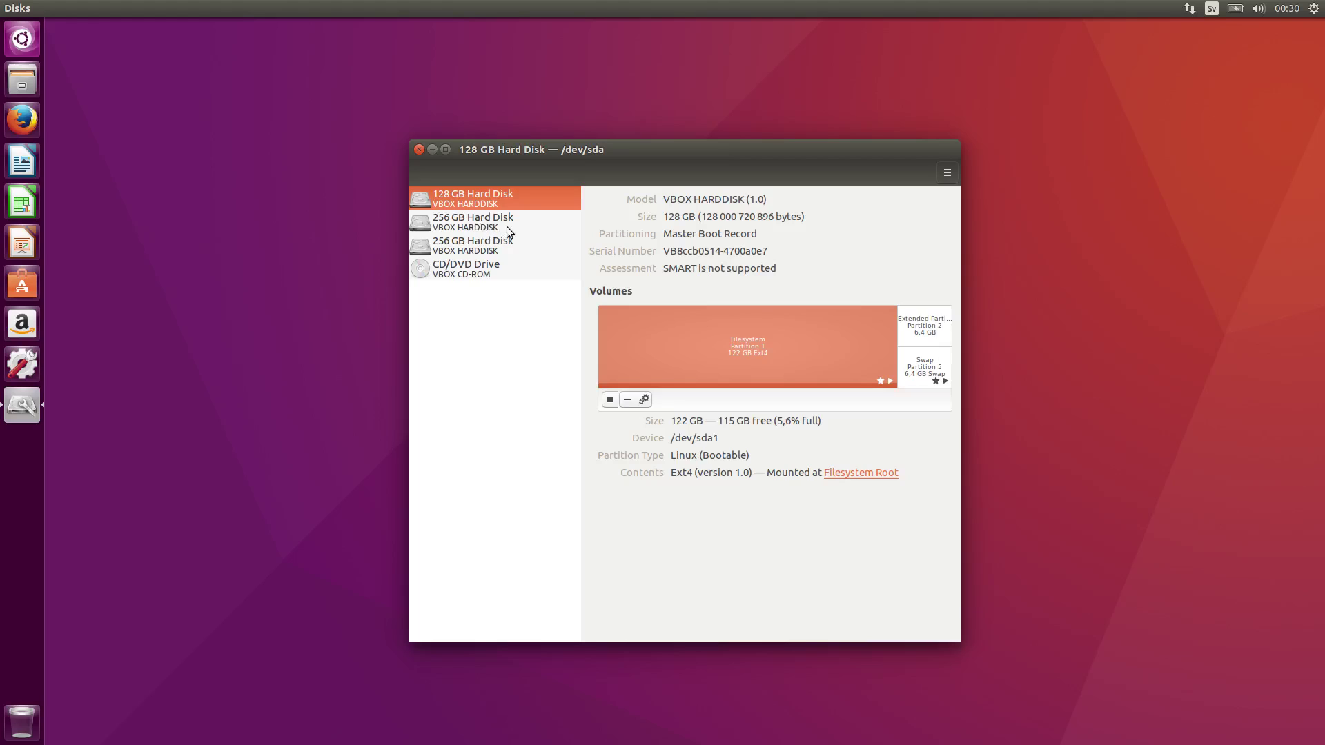
click(507, 227)
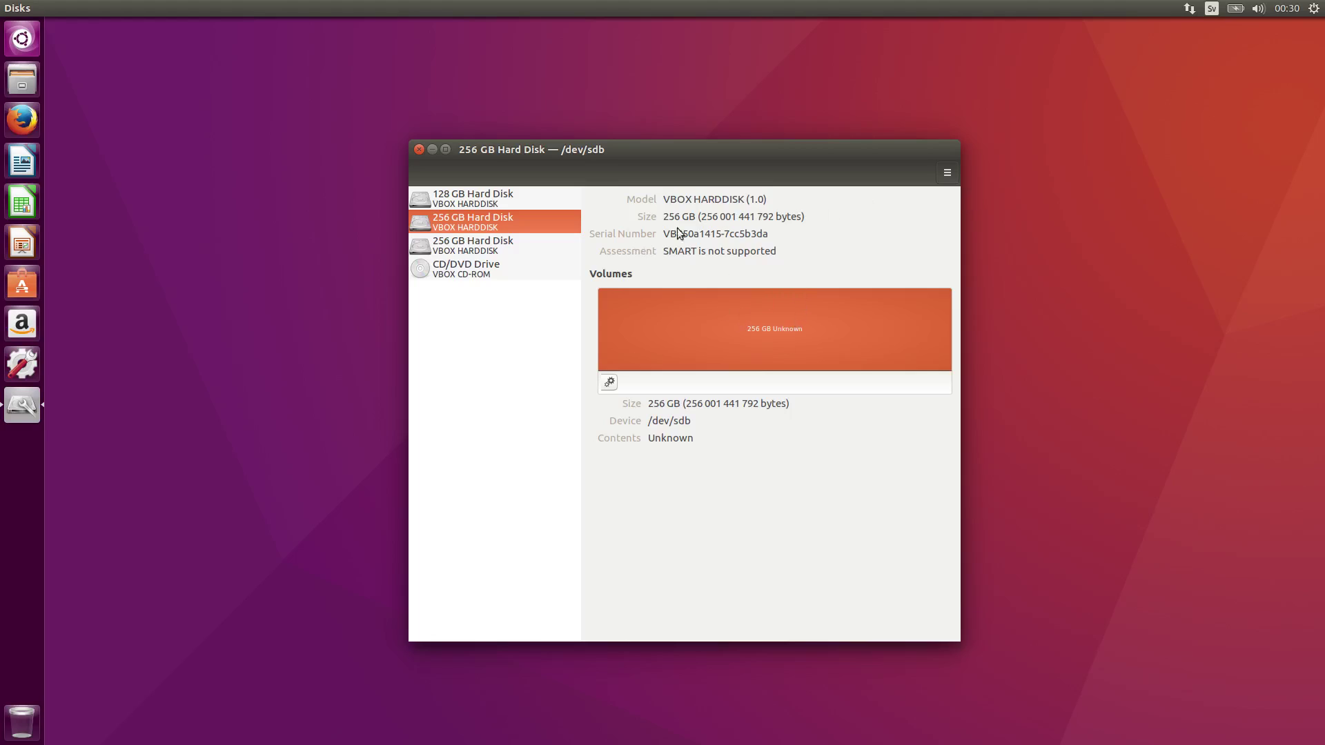
Format /dev/sdb with Quick erase and GPT partitioning, confirming and authenticating with the password
click(947, 175)
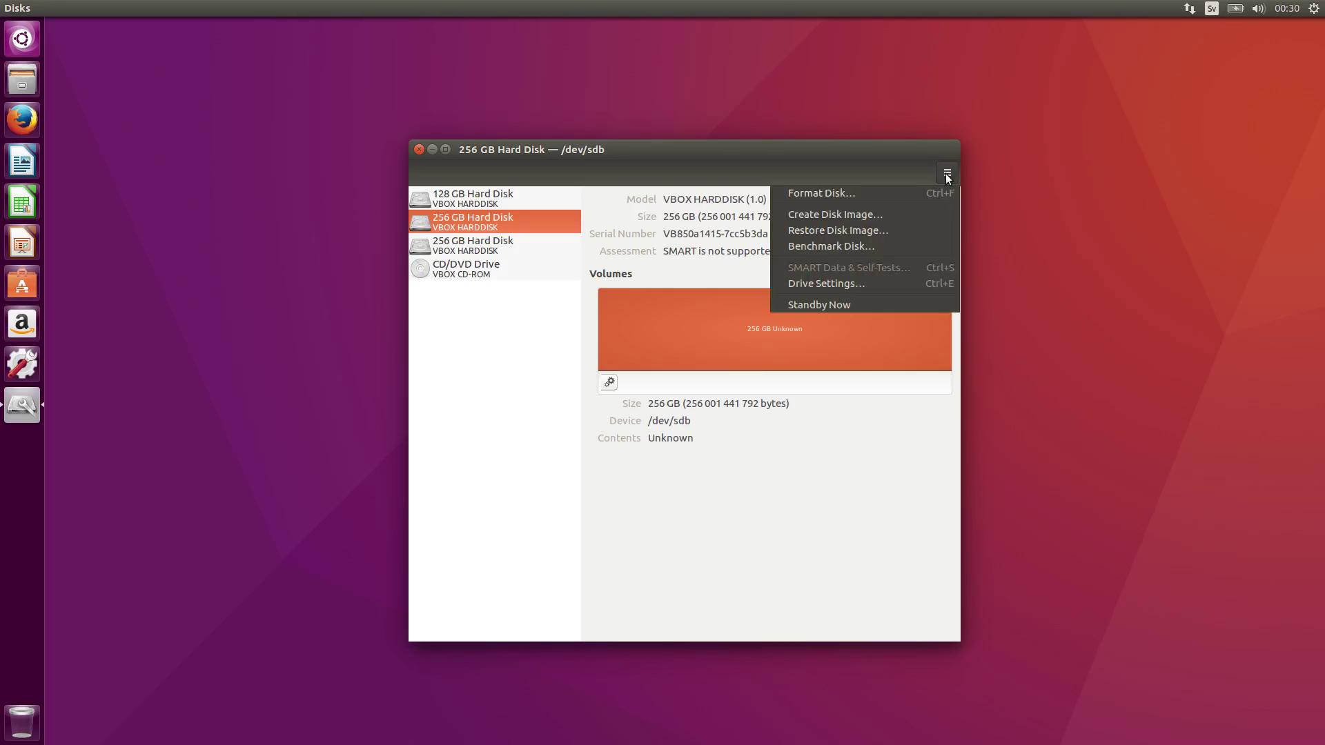
click(900, 196)
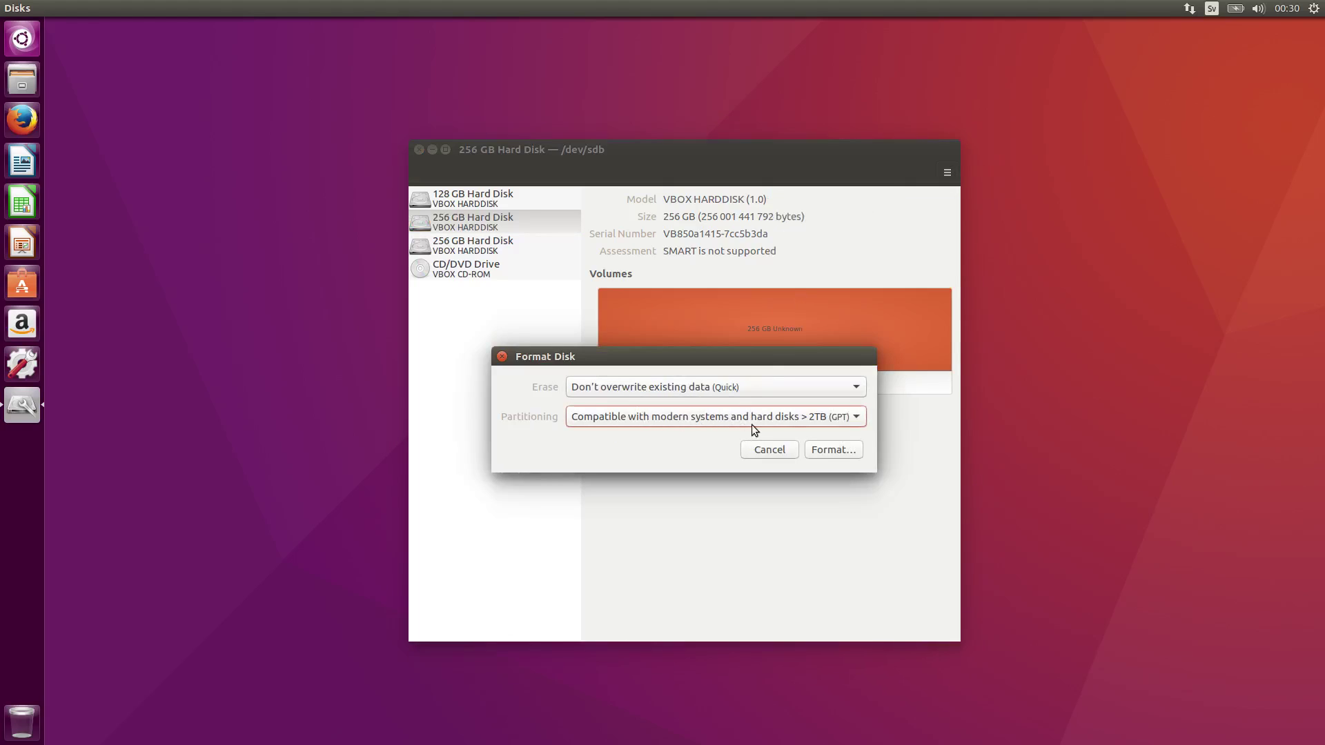
click(819, 451)
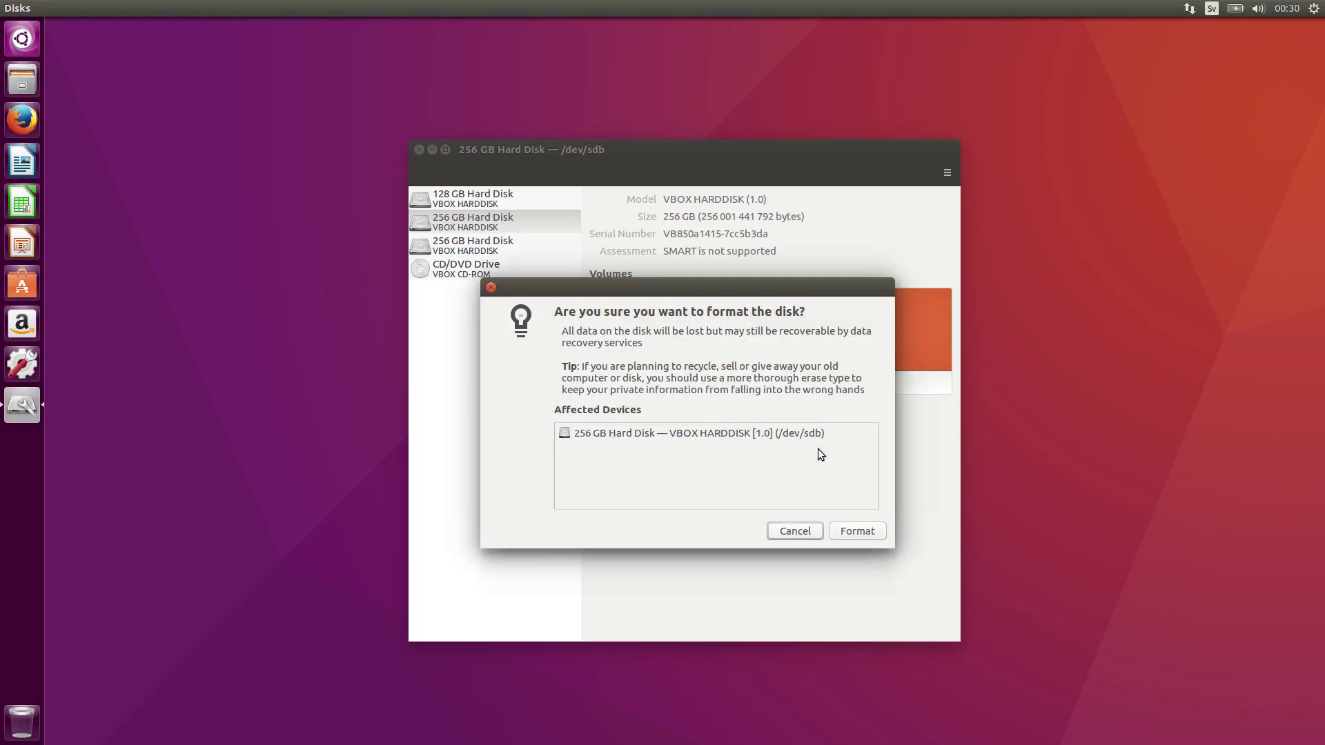
click(863, 533)
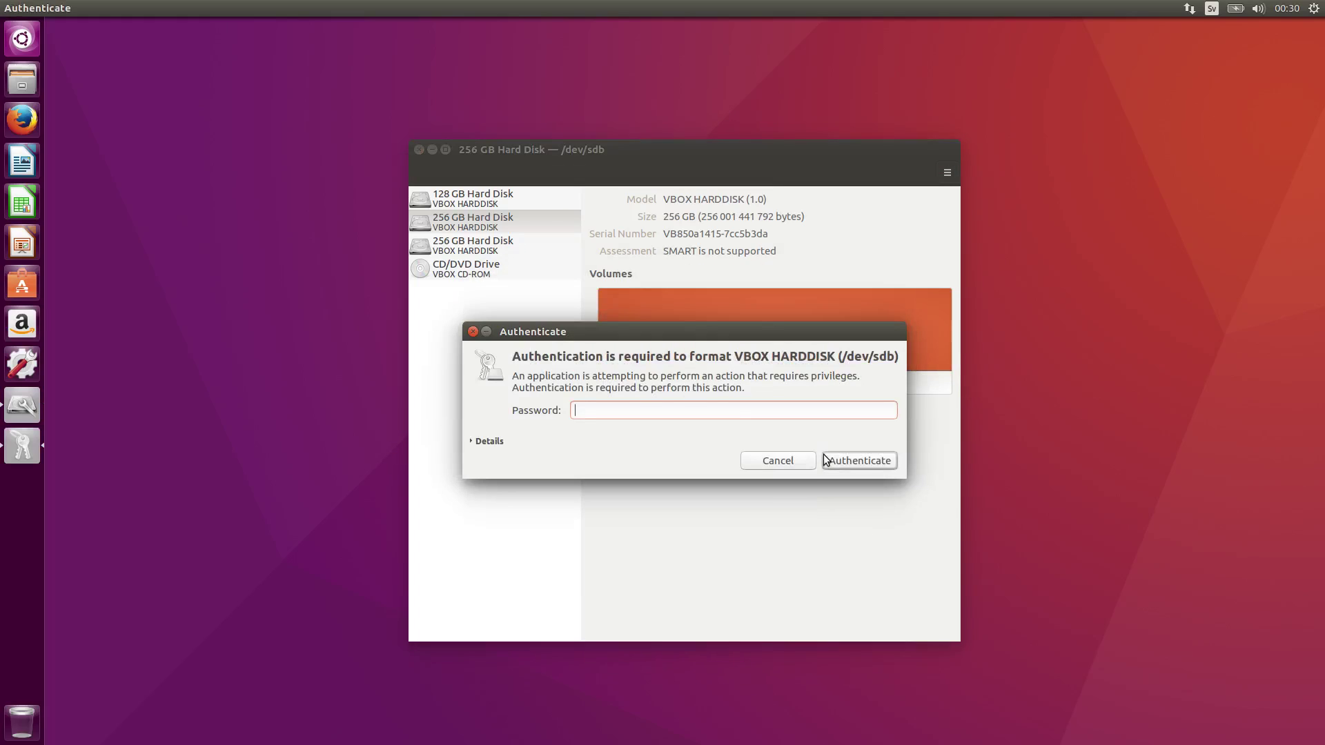
text(•••)
text(•••)
text(••)
click(824, 459)
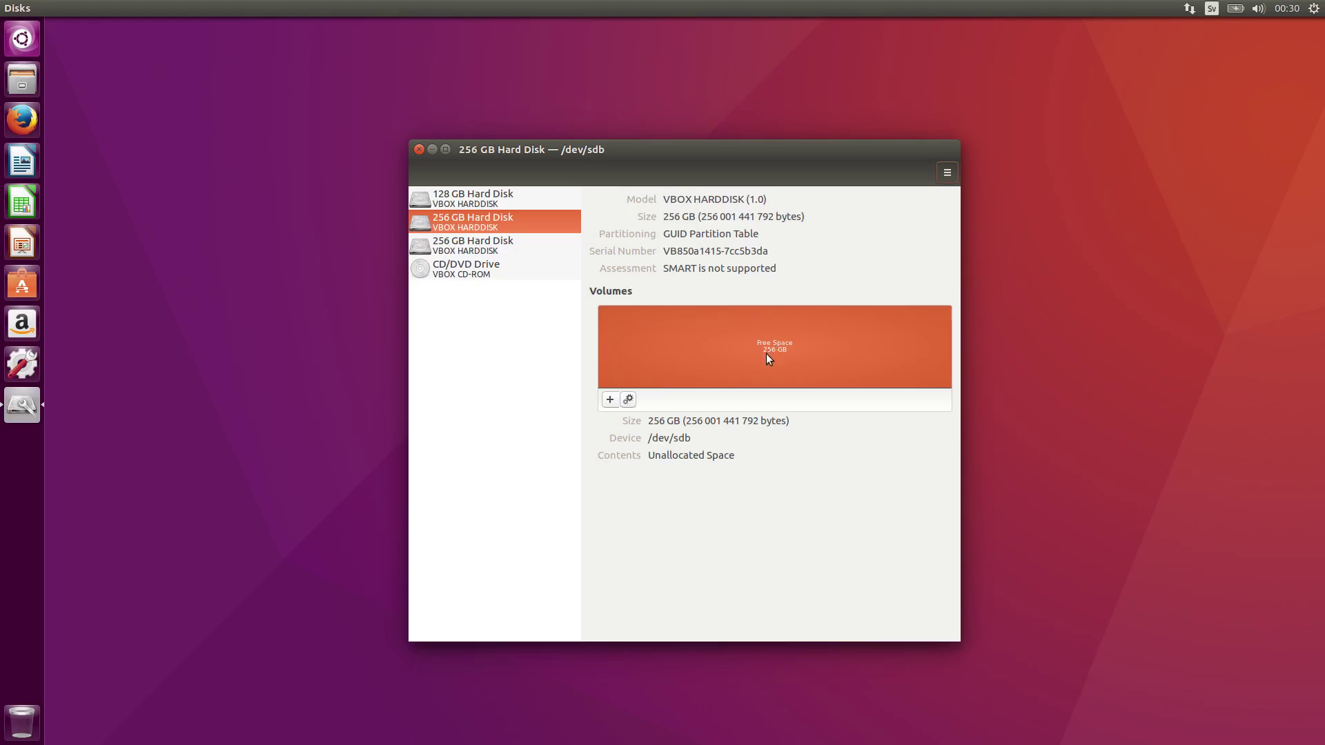
Create a full-size ext4 partition named Home in the disk's free space
click(610, 399)
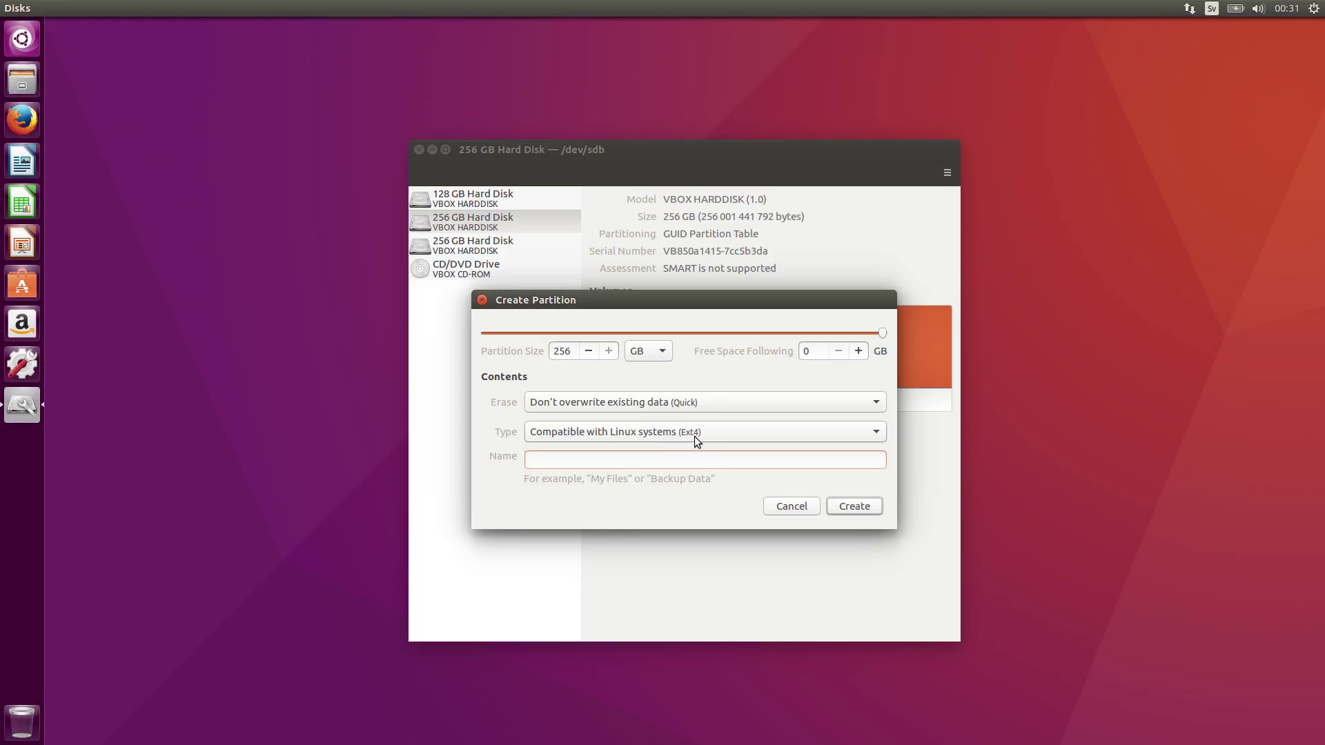
click(692, 461)
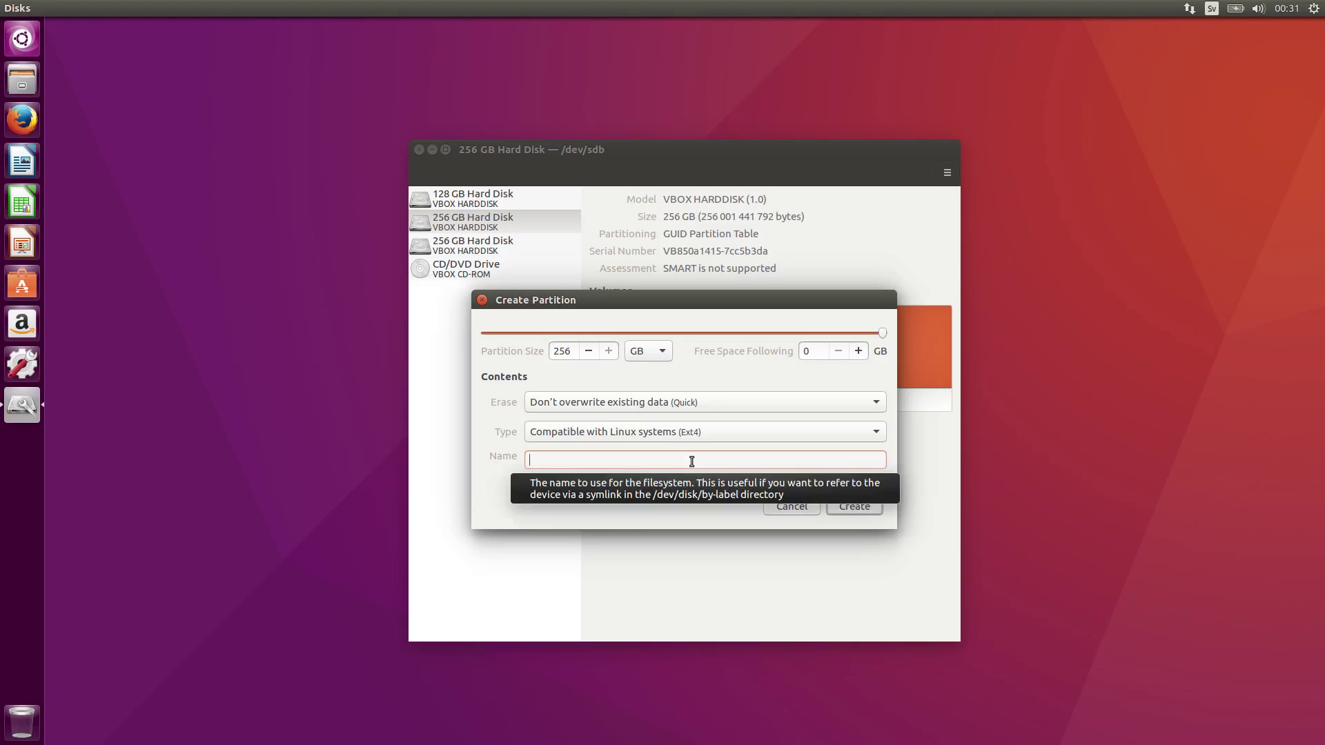
text(H)
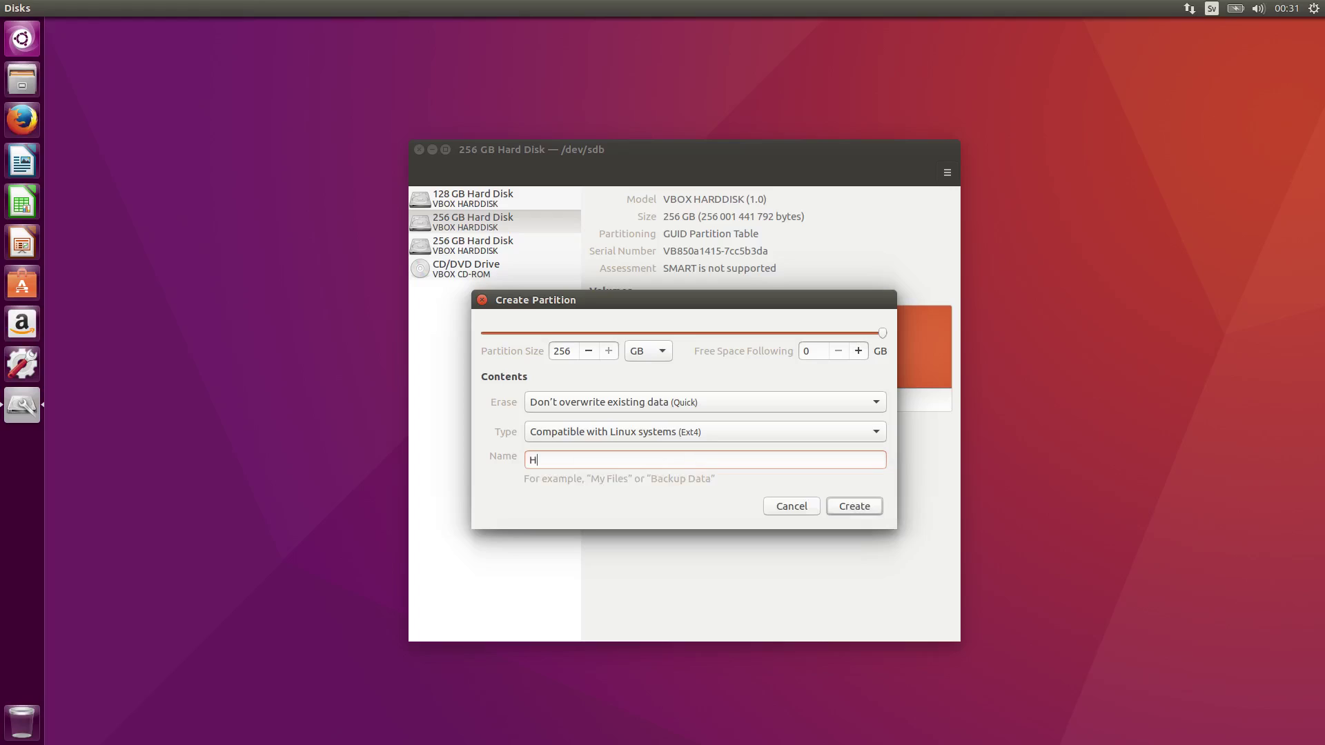
text(ome)
click(847, 507)
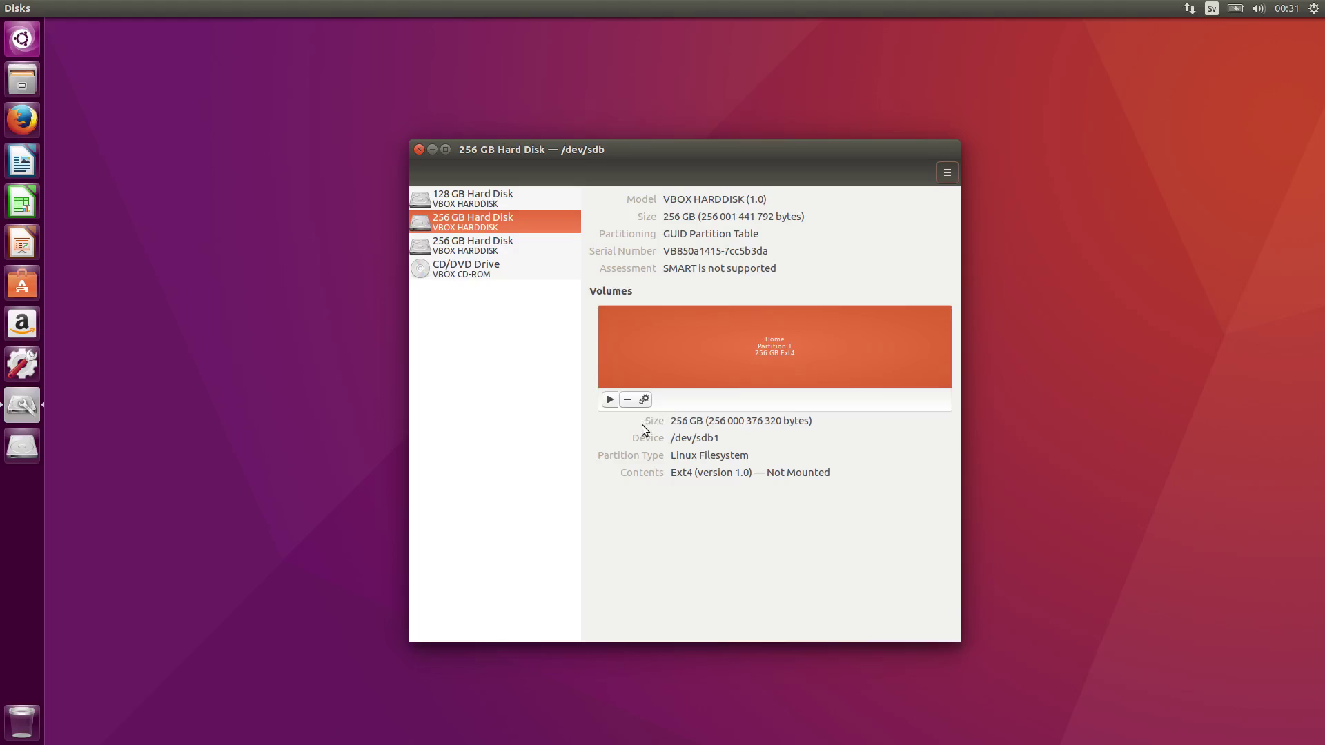
Mount the Home partition, closing the Files window and dismissing the sync error
click(610, 400)
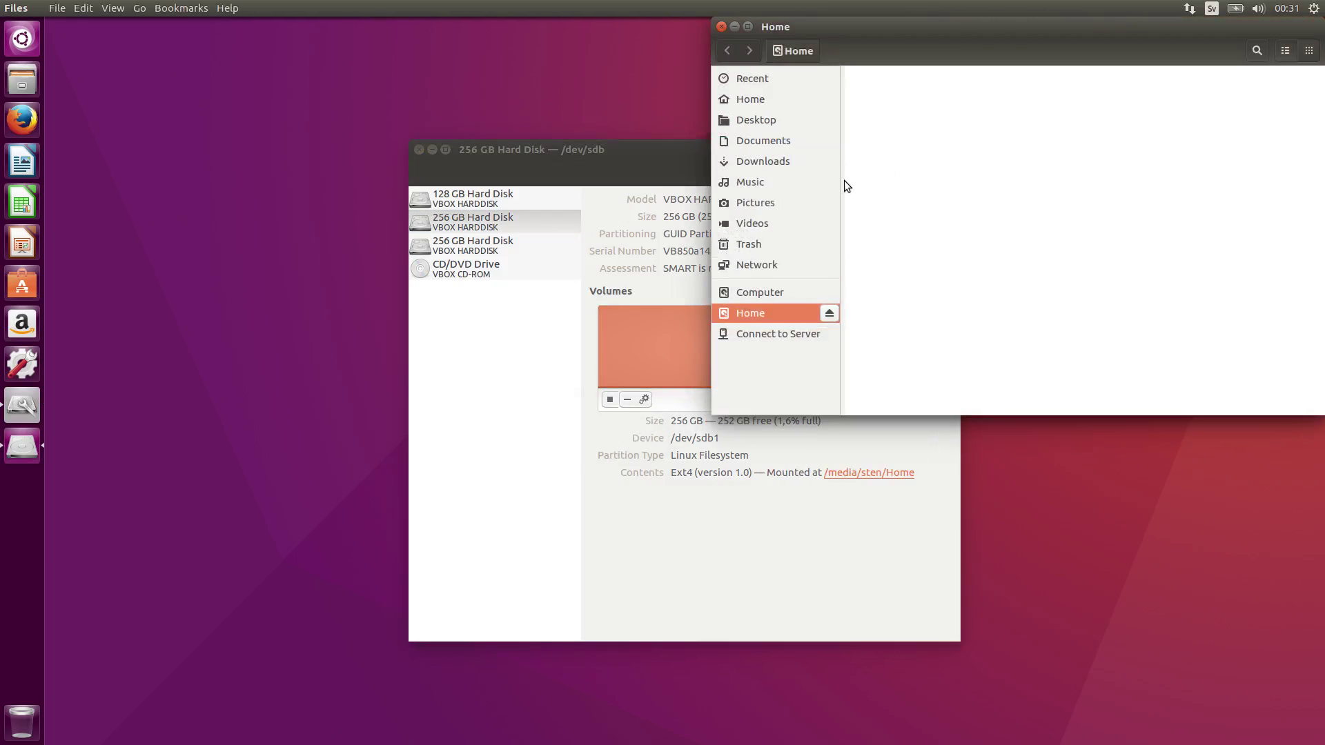
click(722, 30)
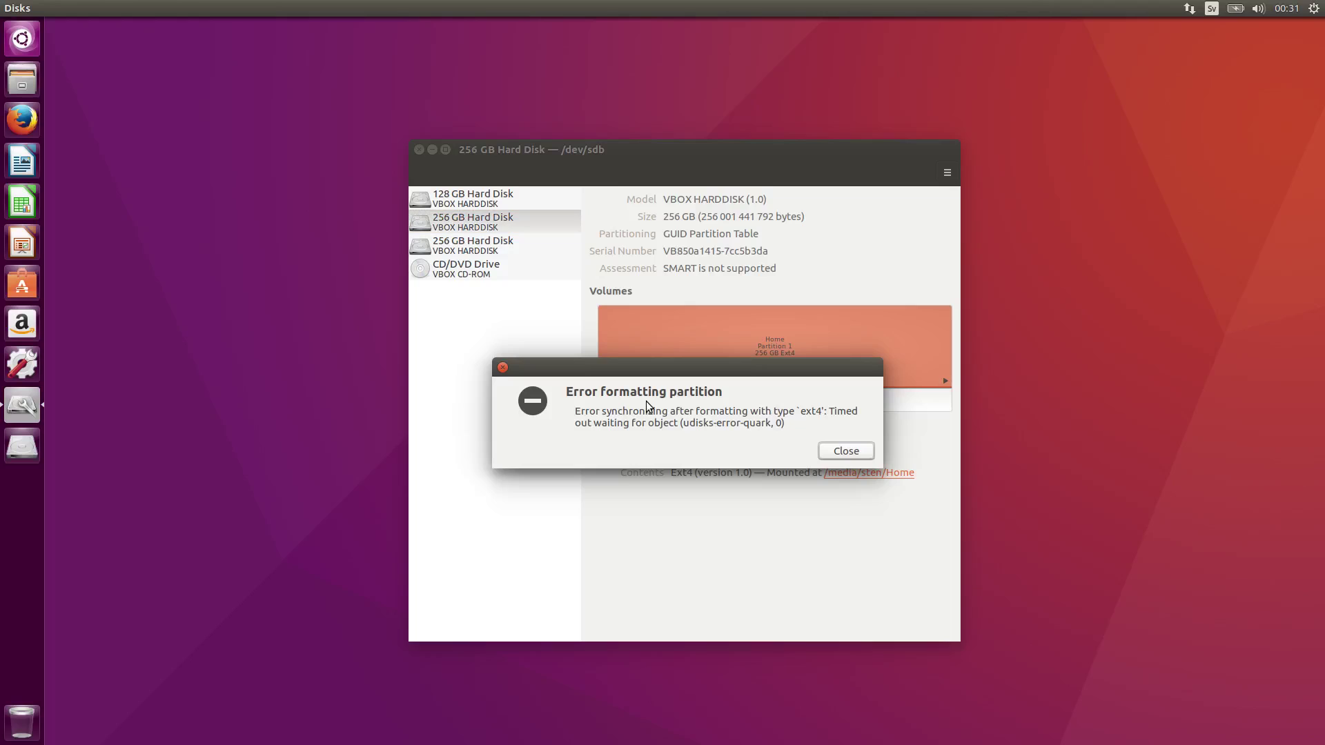
click(845, 452)
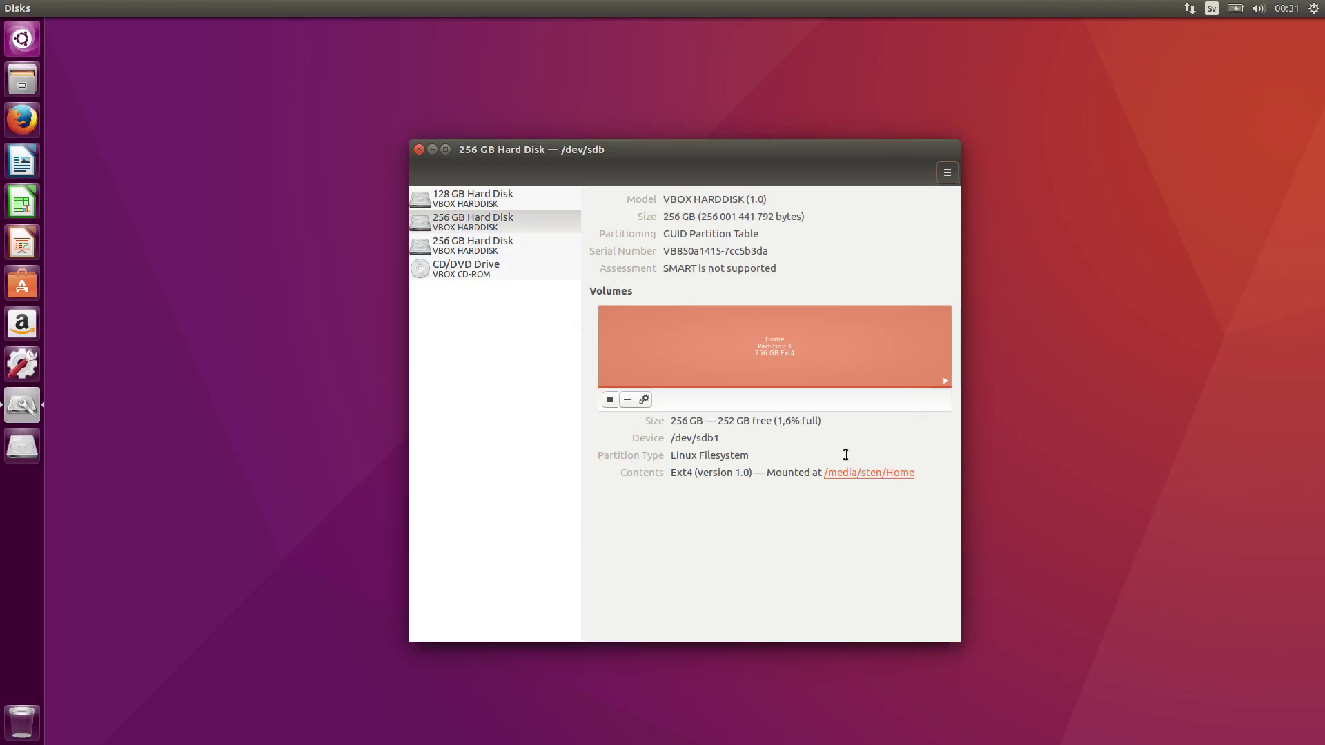
click(644, 399)
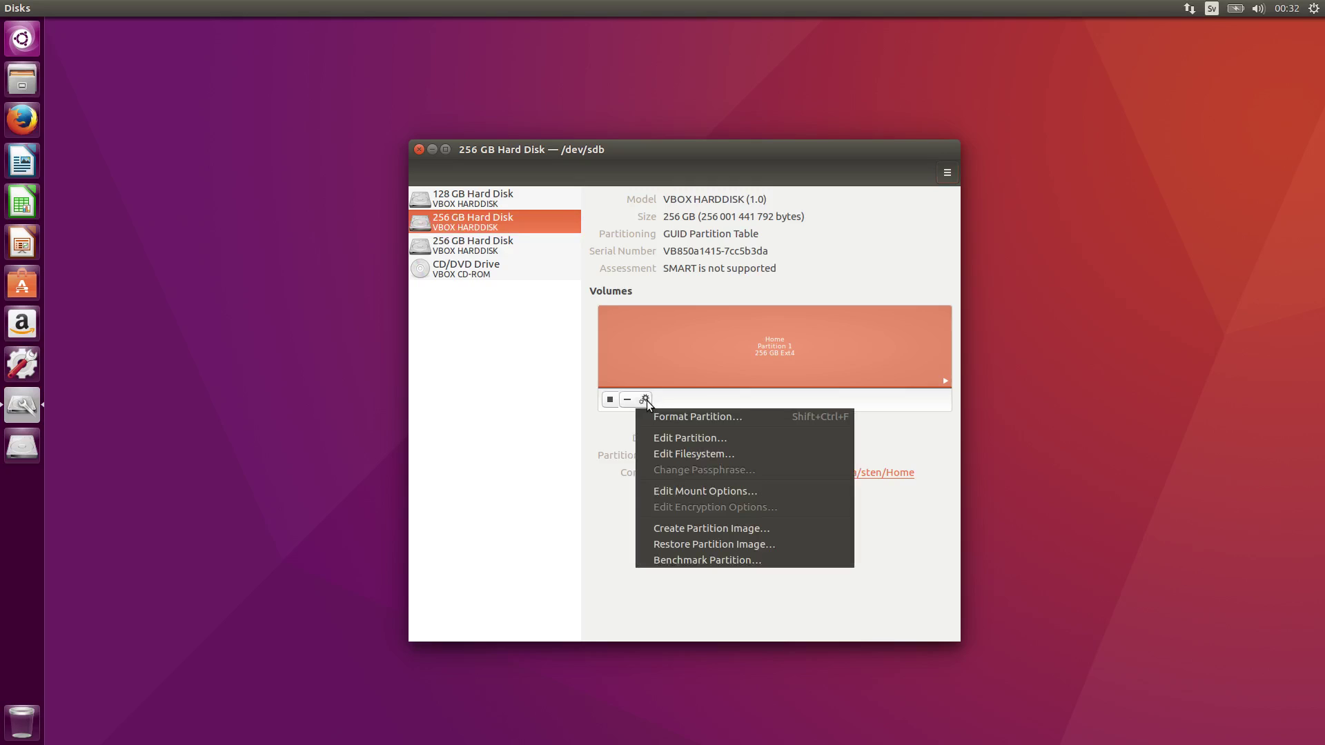
Set Home to mount at startup with Automatic Mount Options off, authorising the fstab entry
click(708, 491)
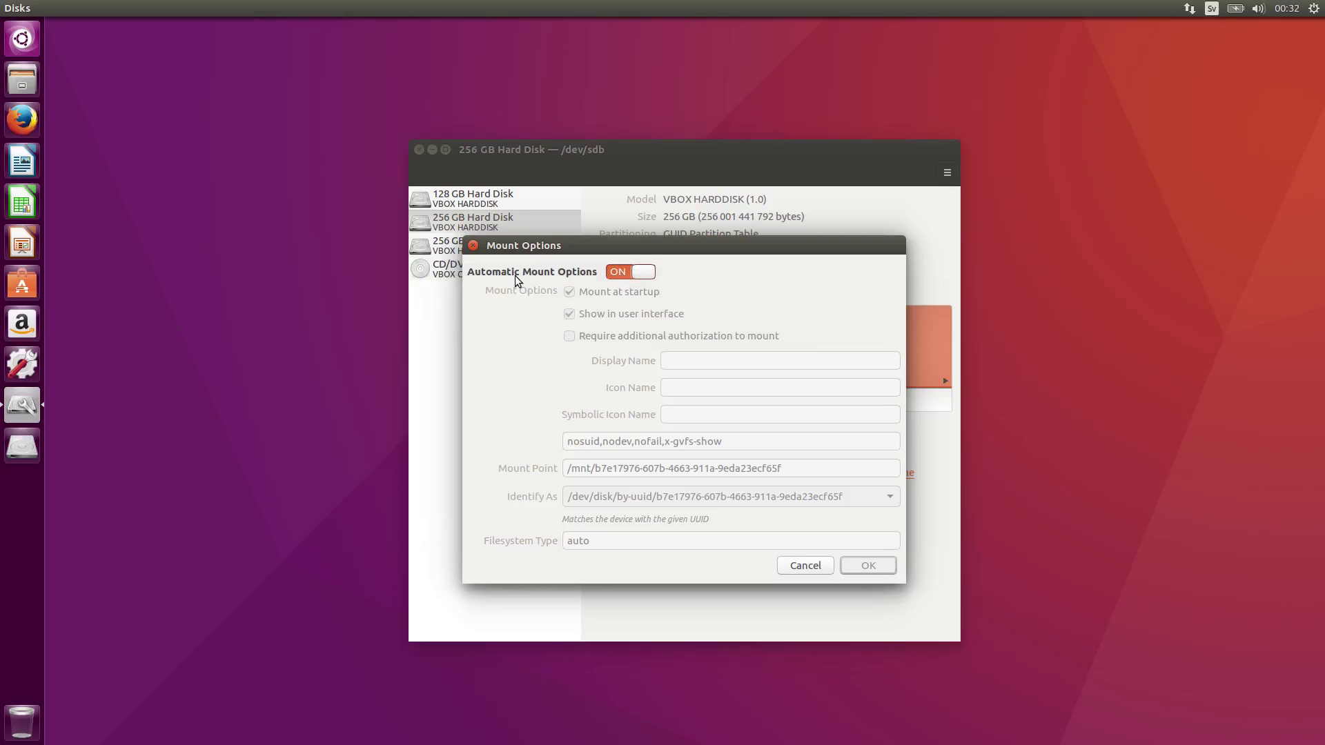
click(622, 277)
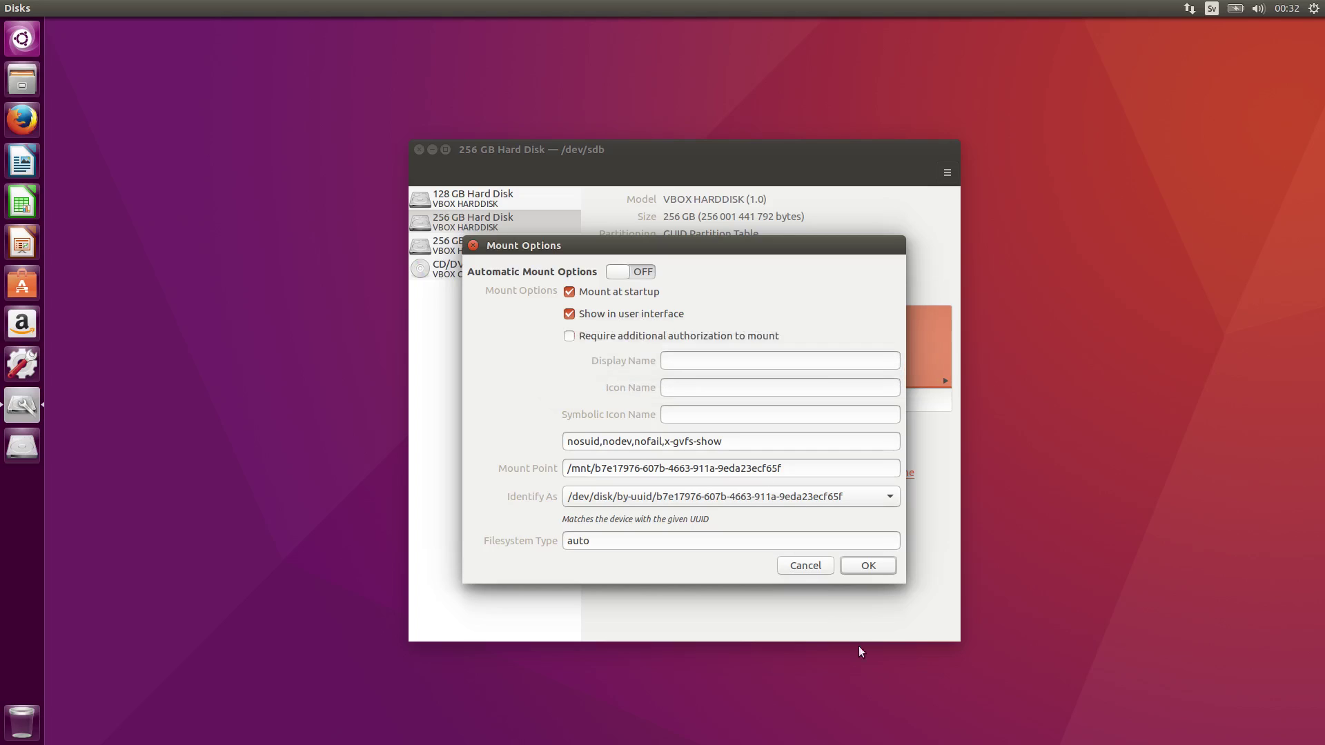
click(867, 567)
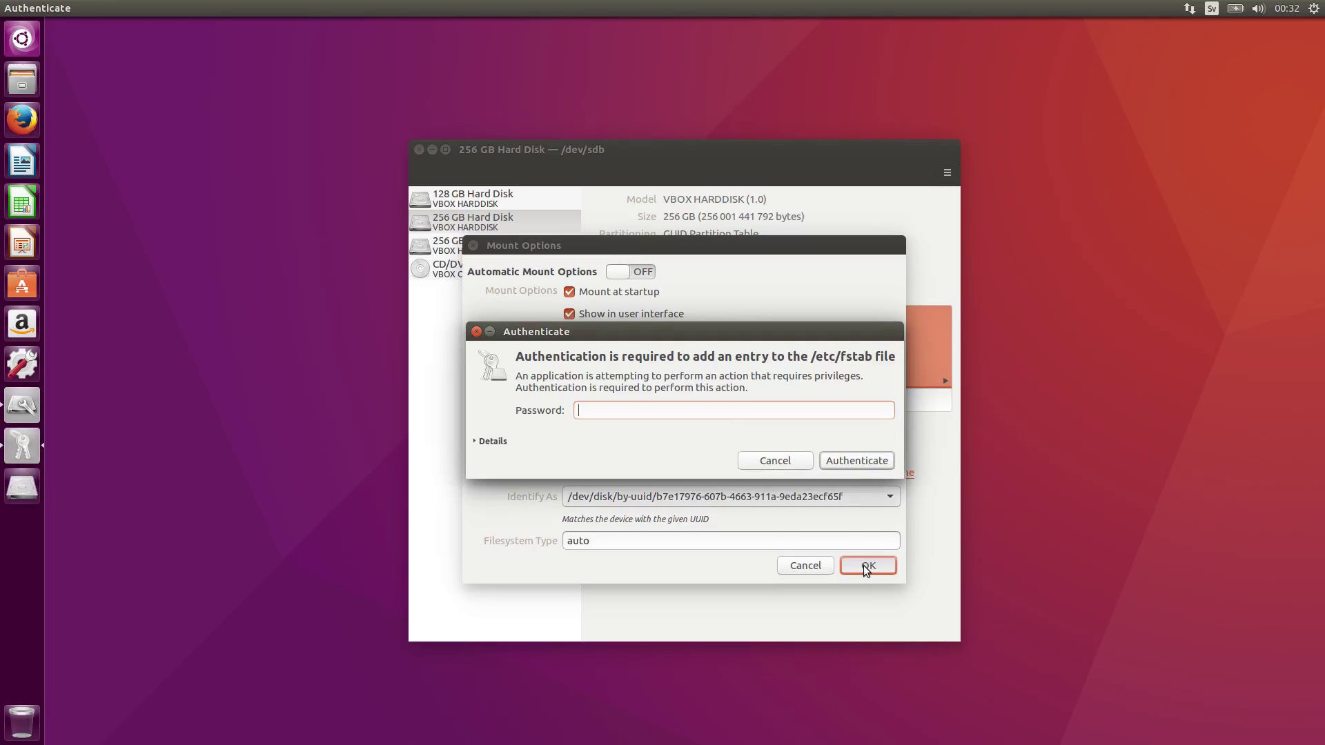
key(Return)
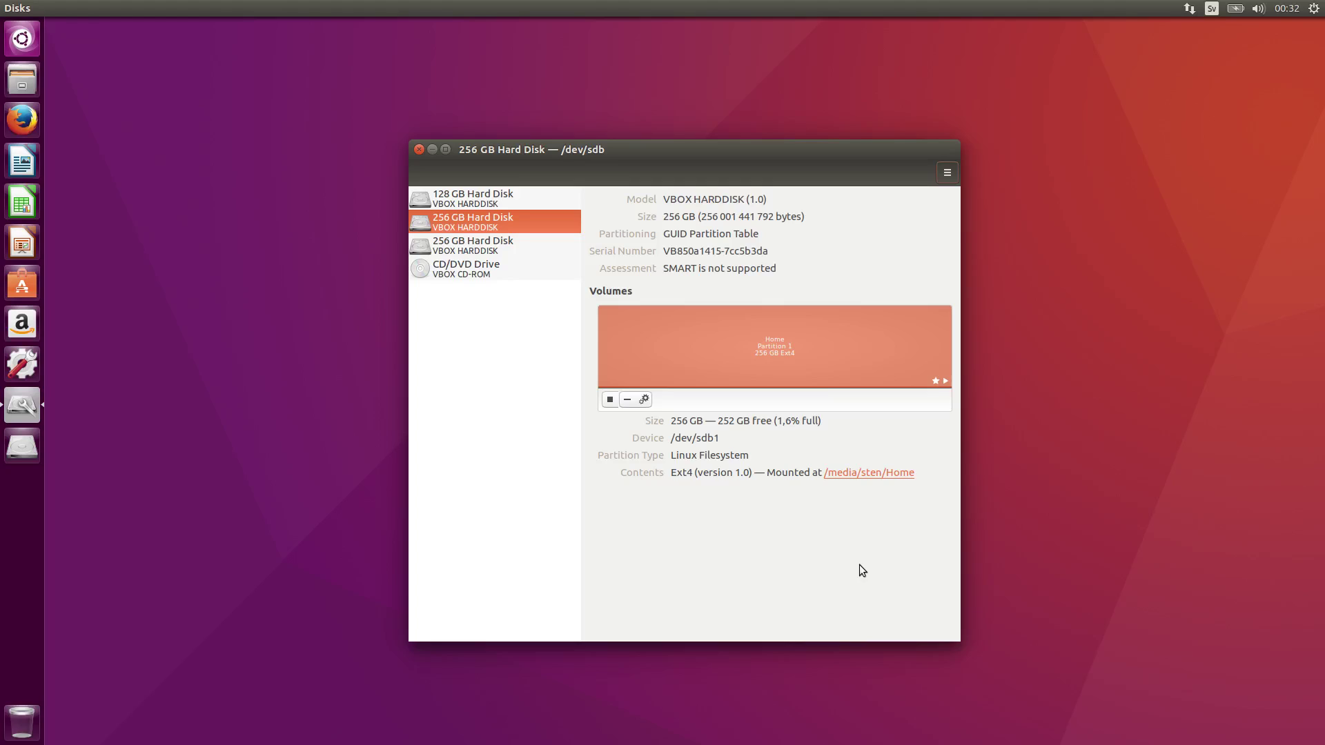
Format the second 256 GB disk (/dev/sdc) with Quick erase and GPT partitioning
click(542, 243)
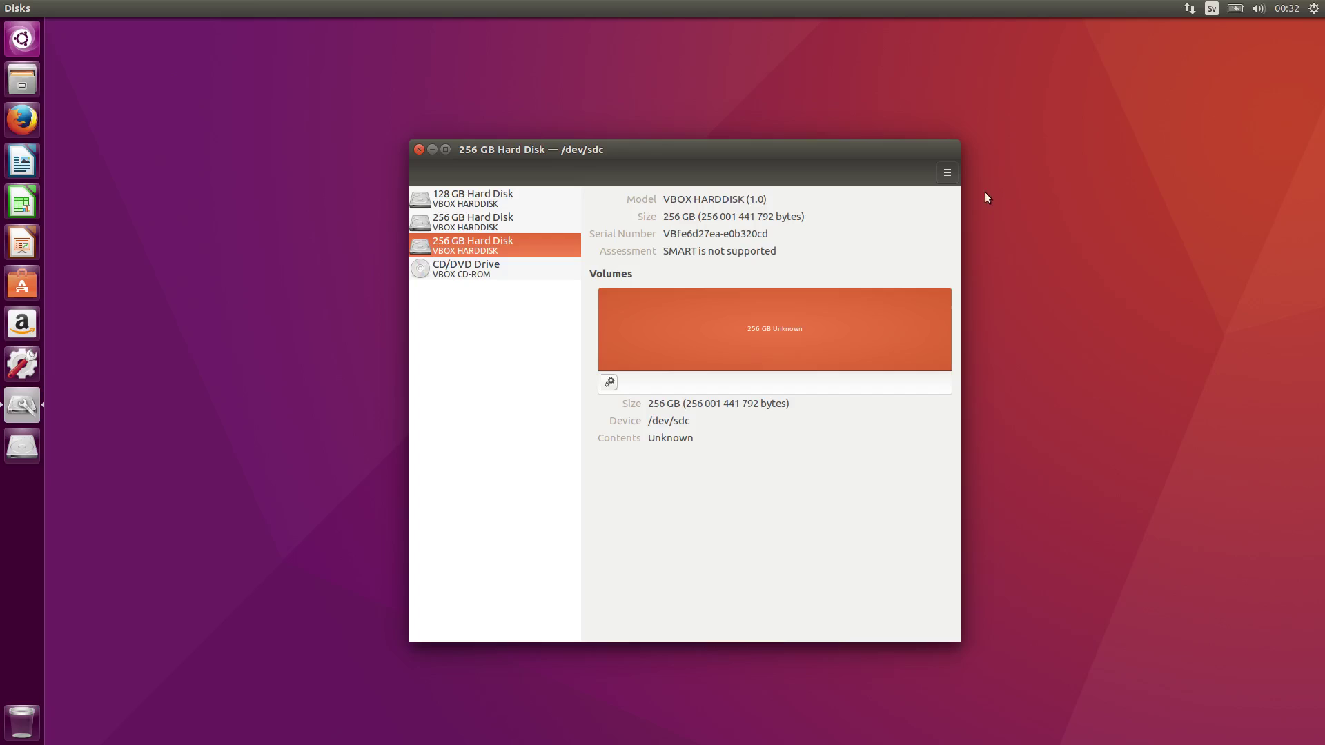
click(949, 175)
click(908, 196)
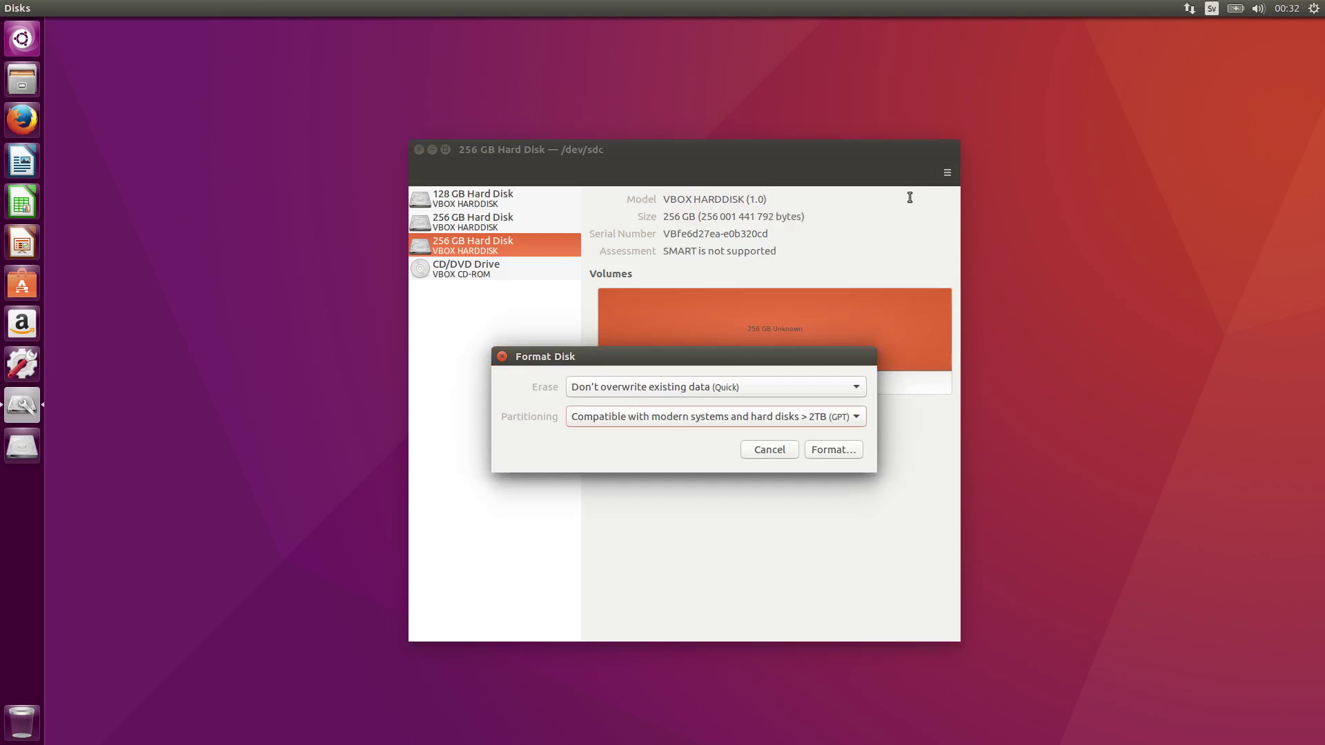
click(834, 448)
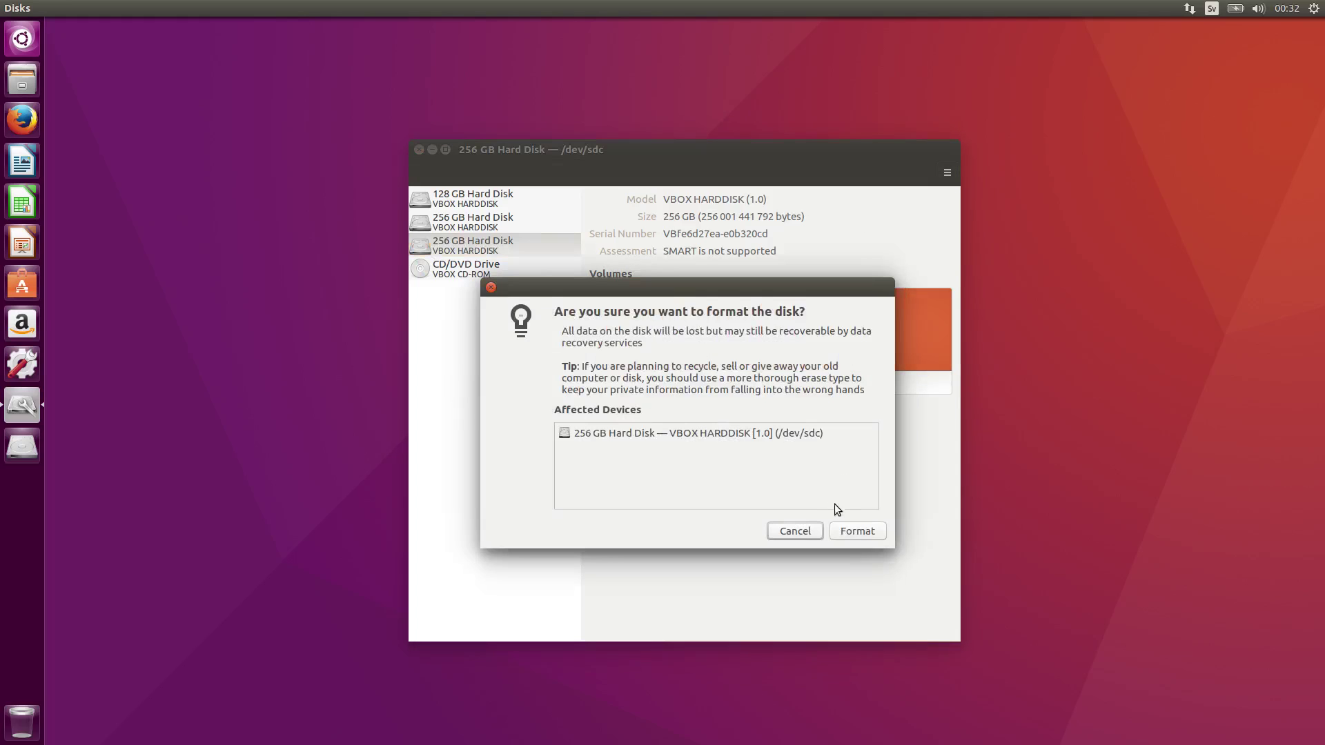
click(863, 534)
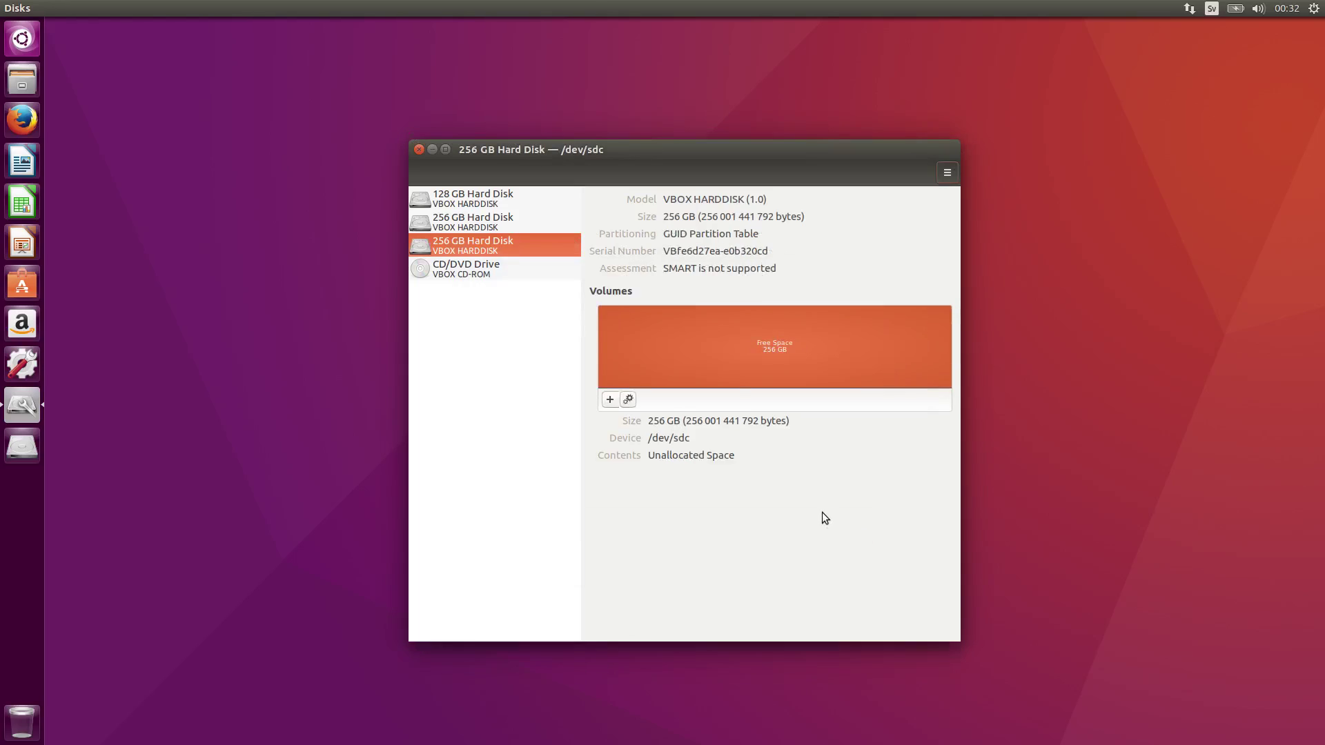
Create a full-size ext4 partition named Data on /dev/sdc
click(609, 401)
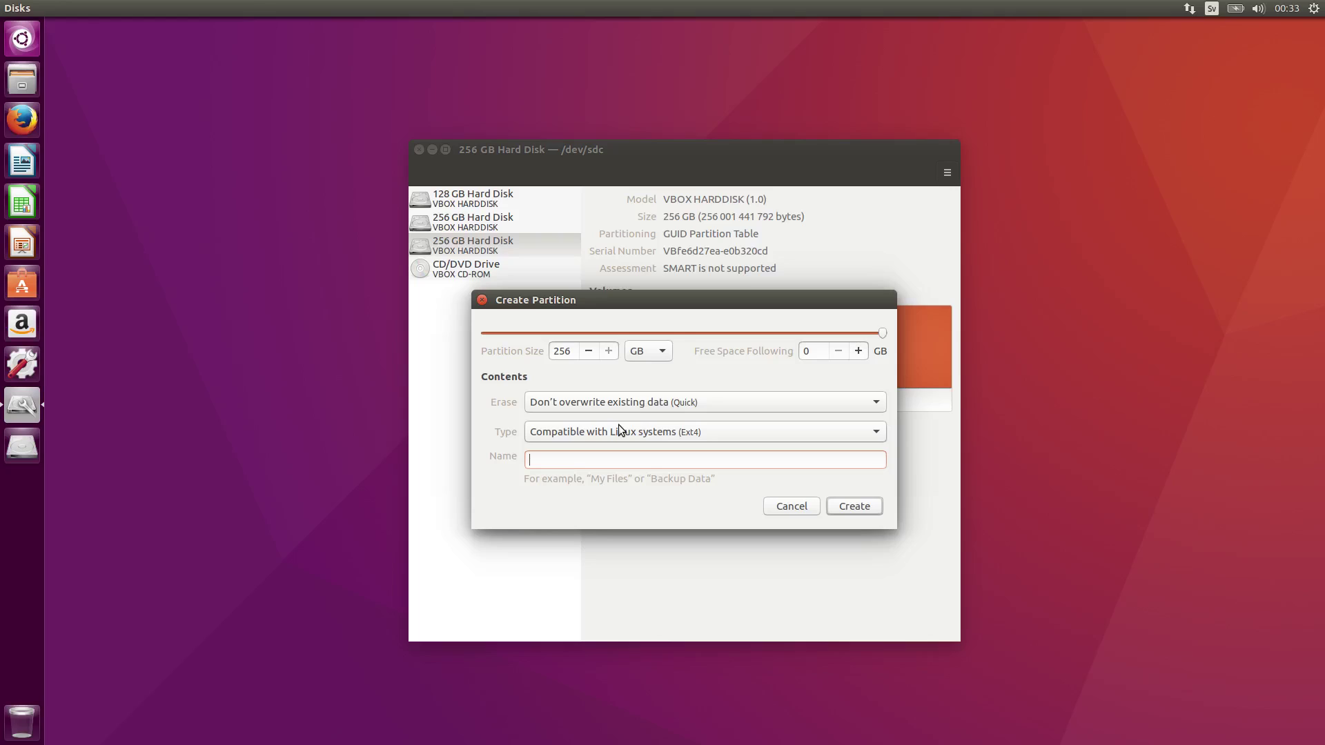
text(Data)
click(856, 505)
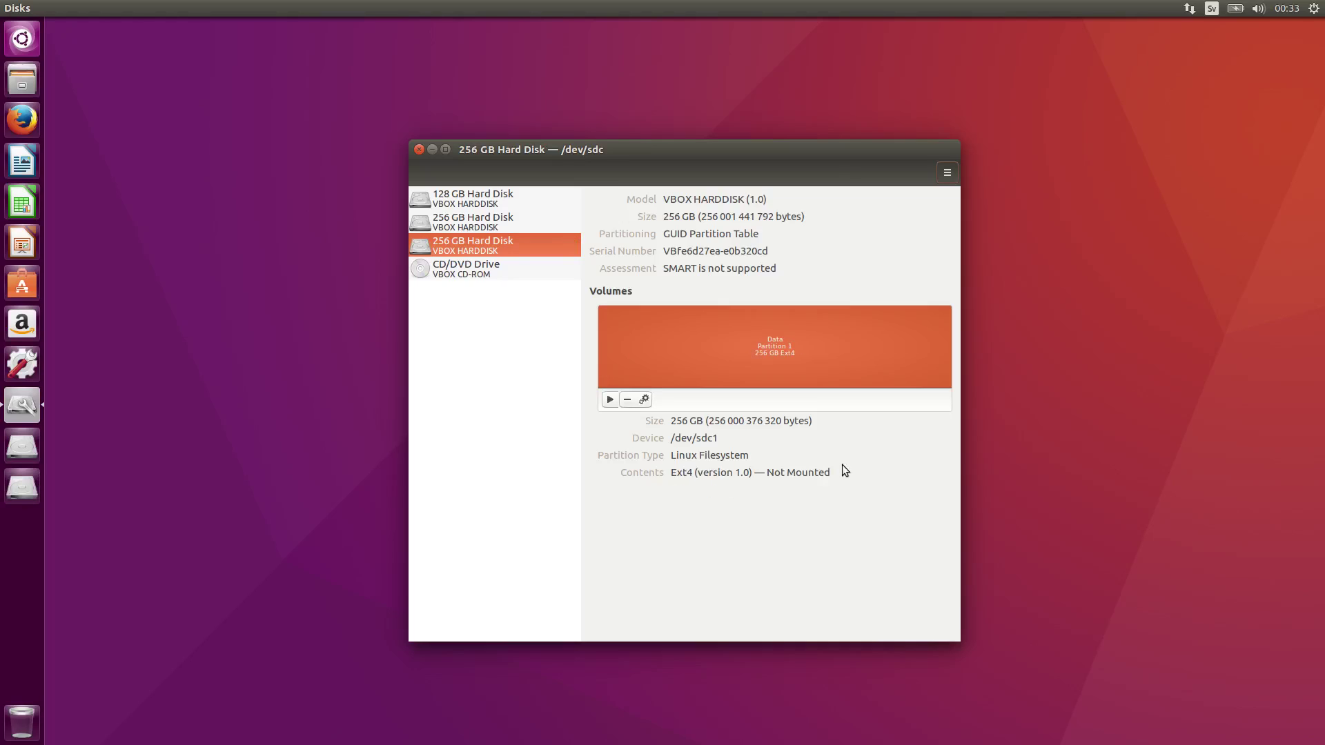
Mount the Data partition and close the Files window showing its empty contents
click(609, 399)
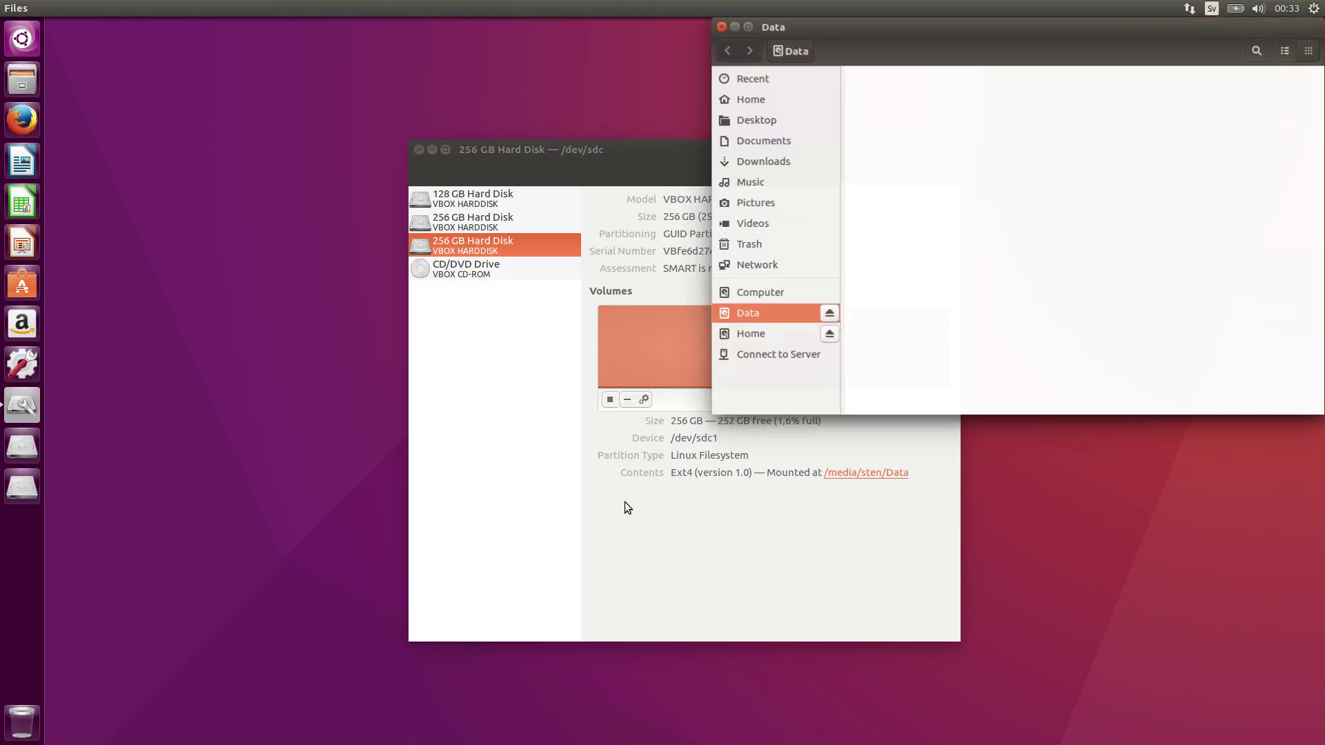
click(721, 28)
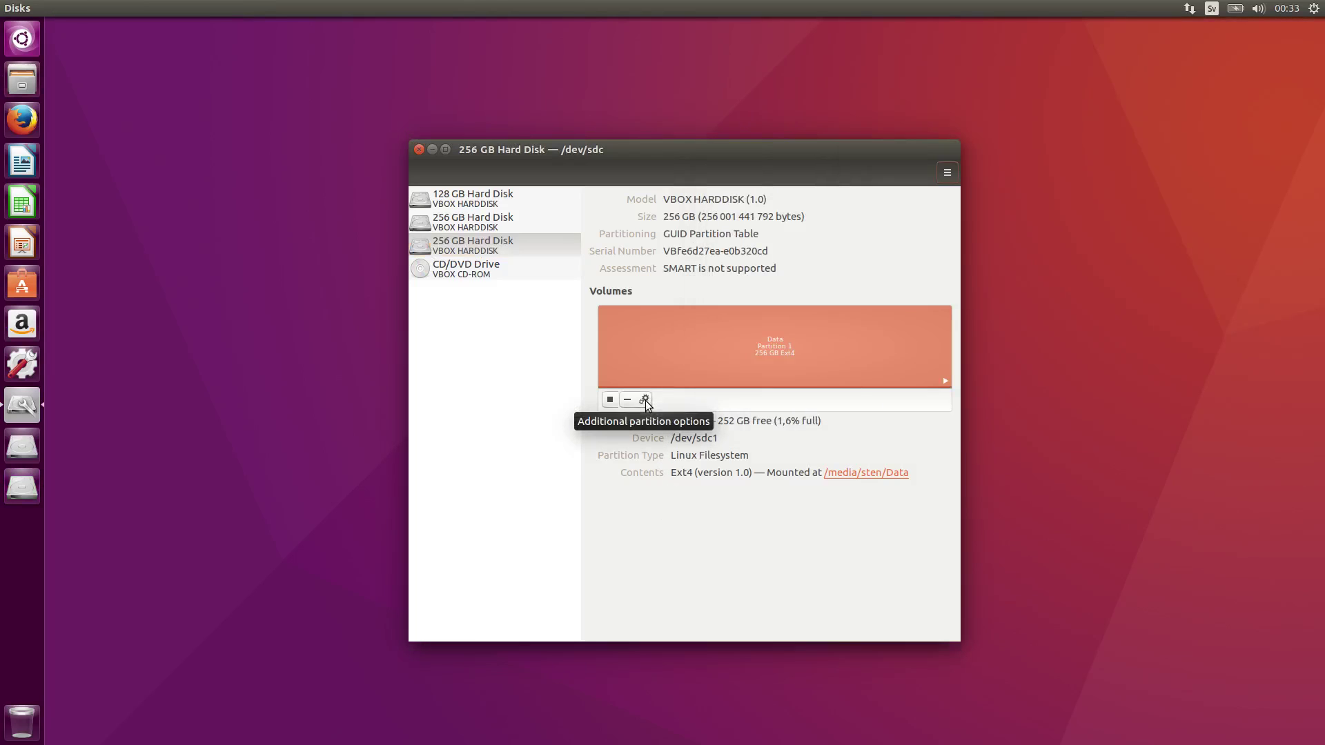
Set Data to mount at startup with Automatic Mount Options off, authorising the fstab entry
click(644, 401)
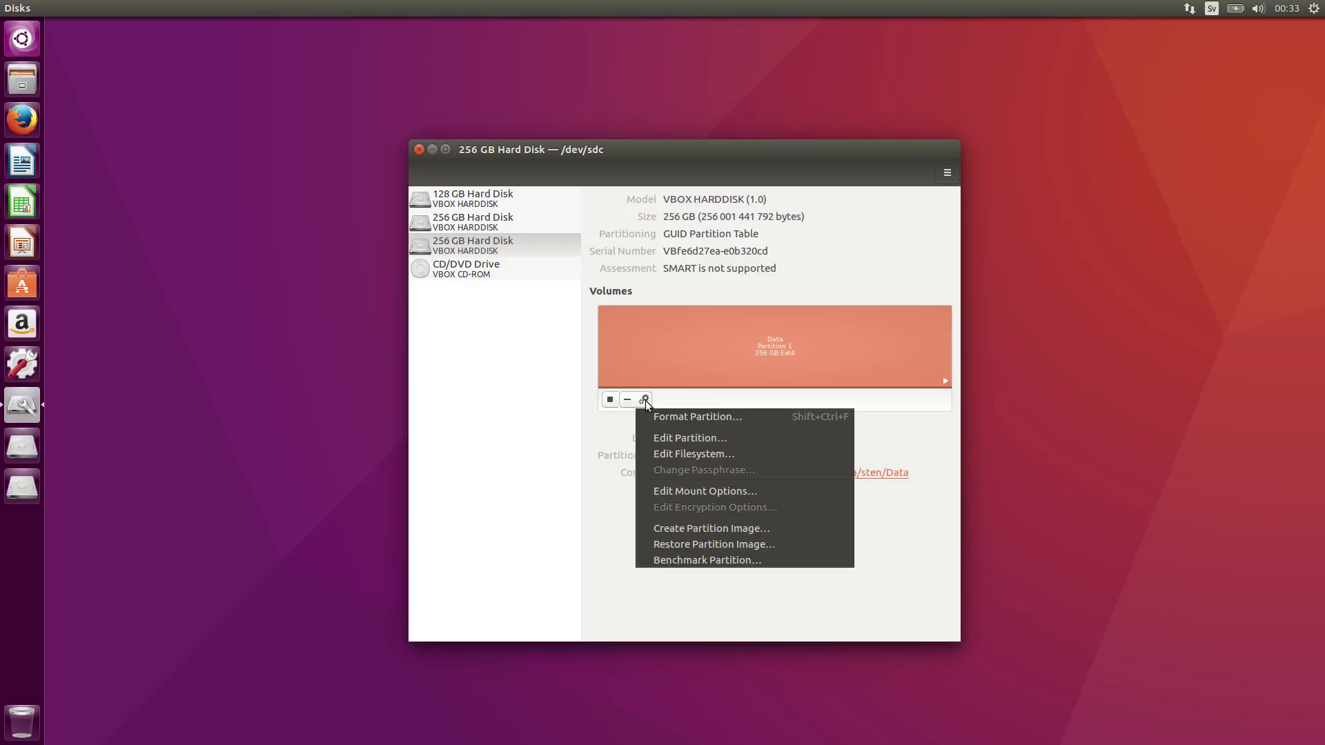
click(779, 490)
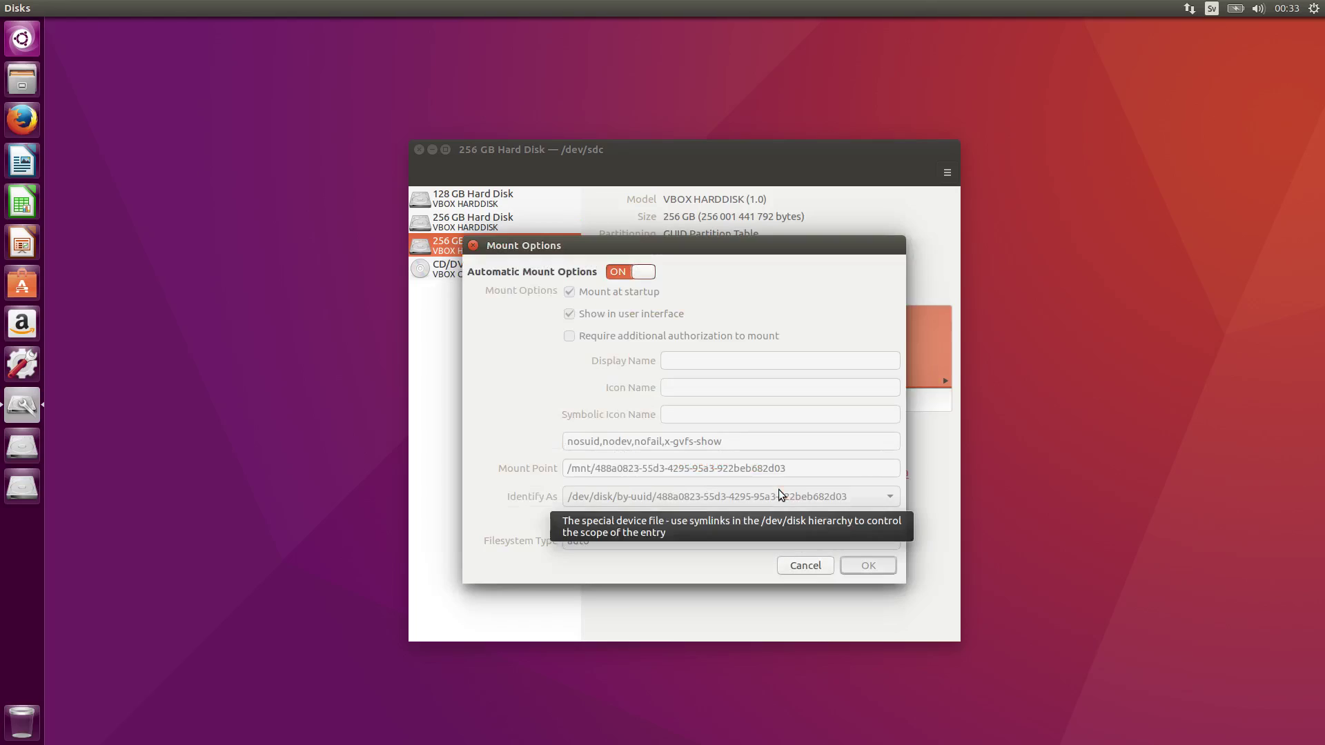
click(627, 274)
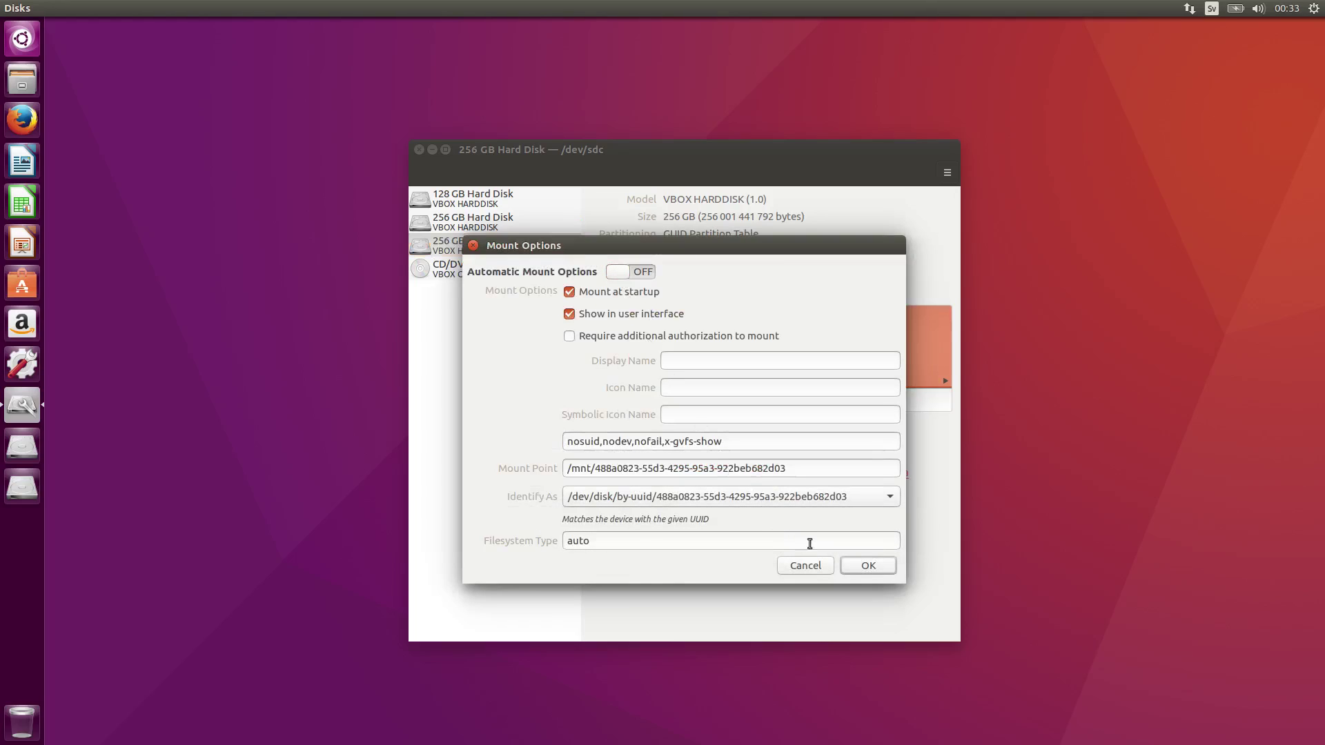
click(854, 566)
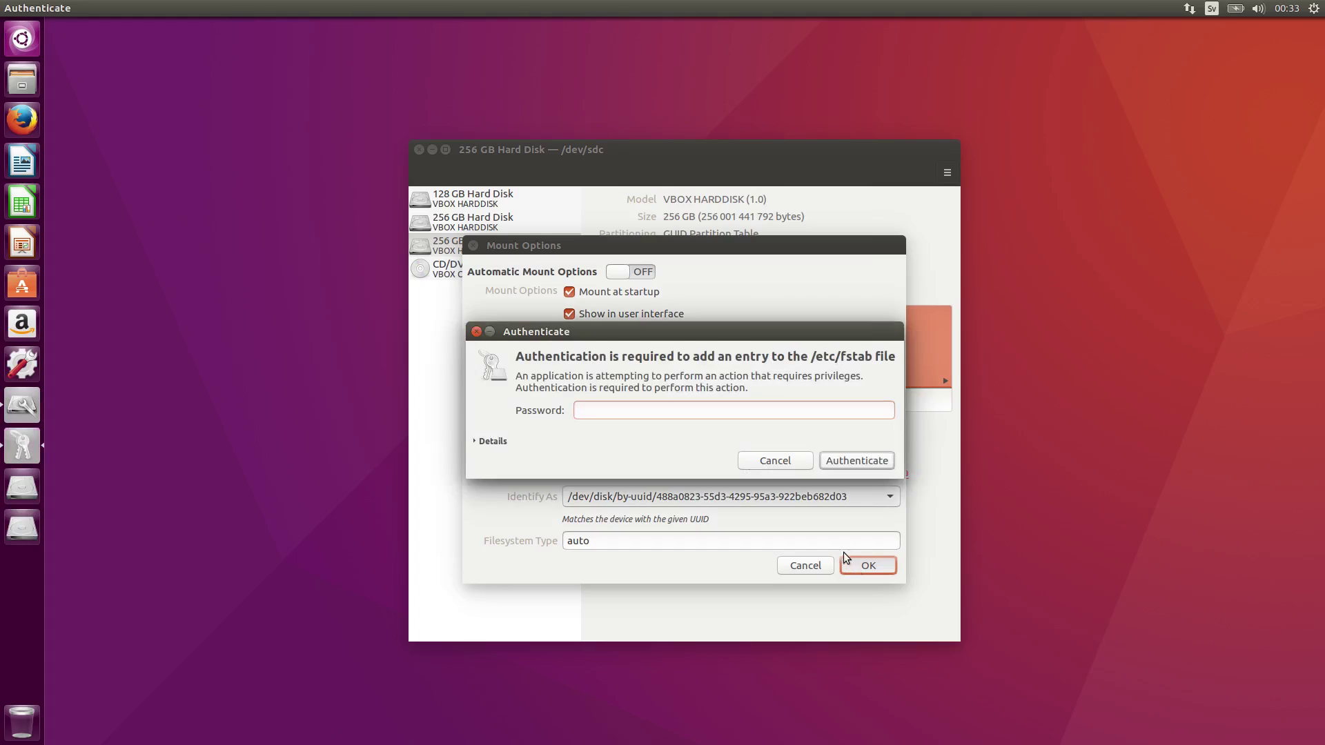
key(Return)
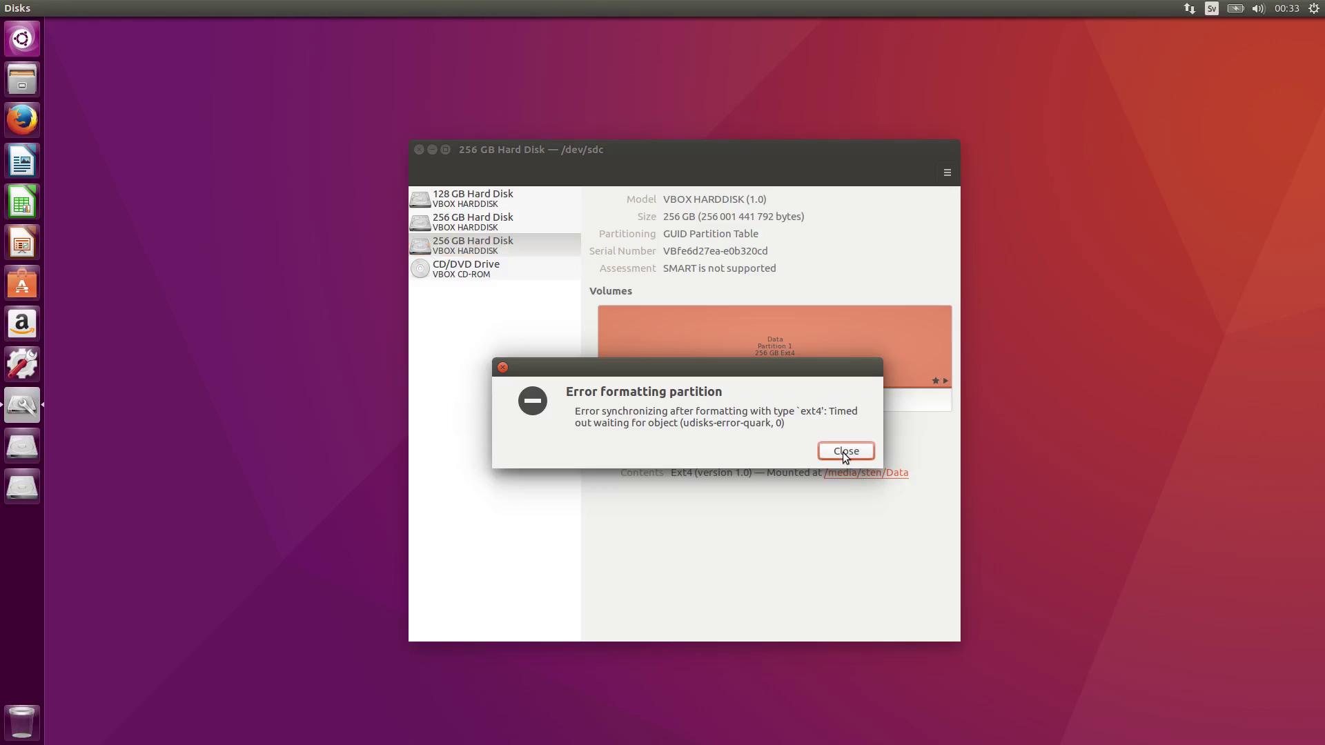
Dismiss the error message and close the Disks window, returning to the empty desktop
click(843, 453)
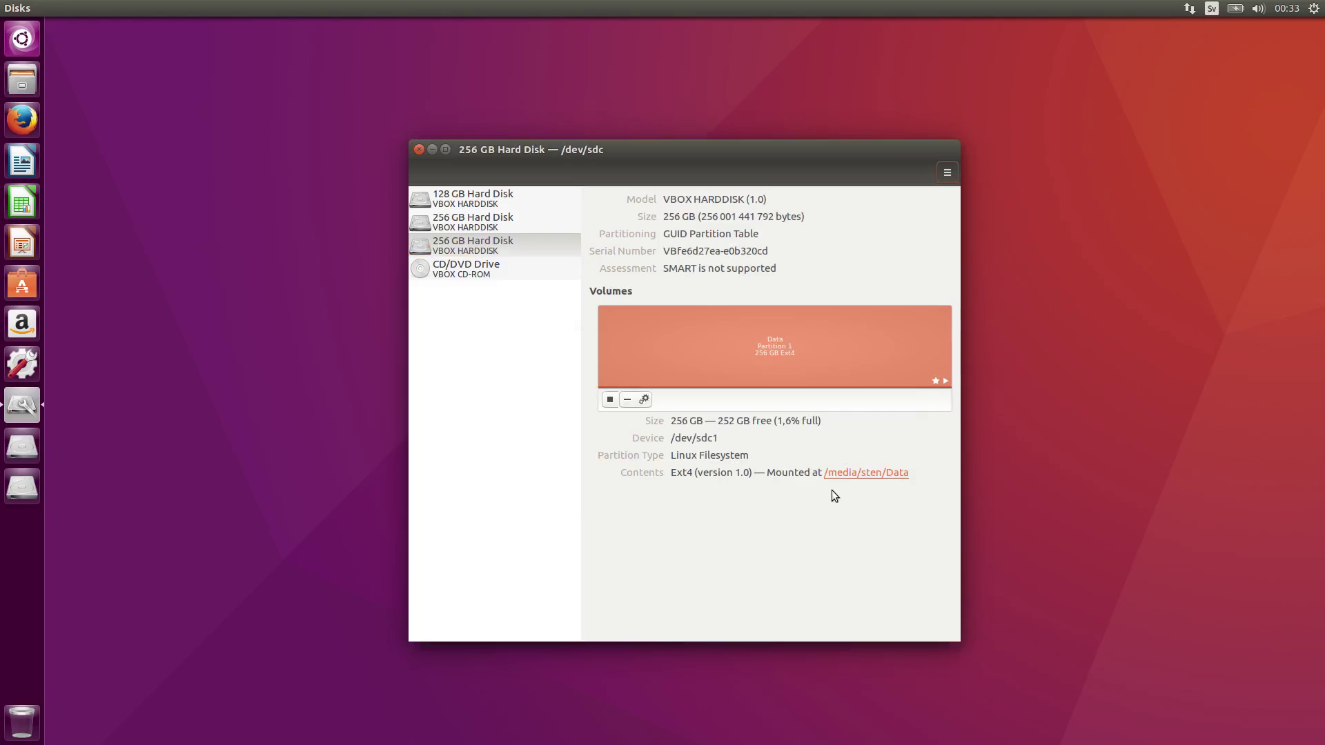
click(546, 402)
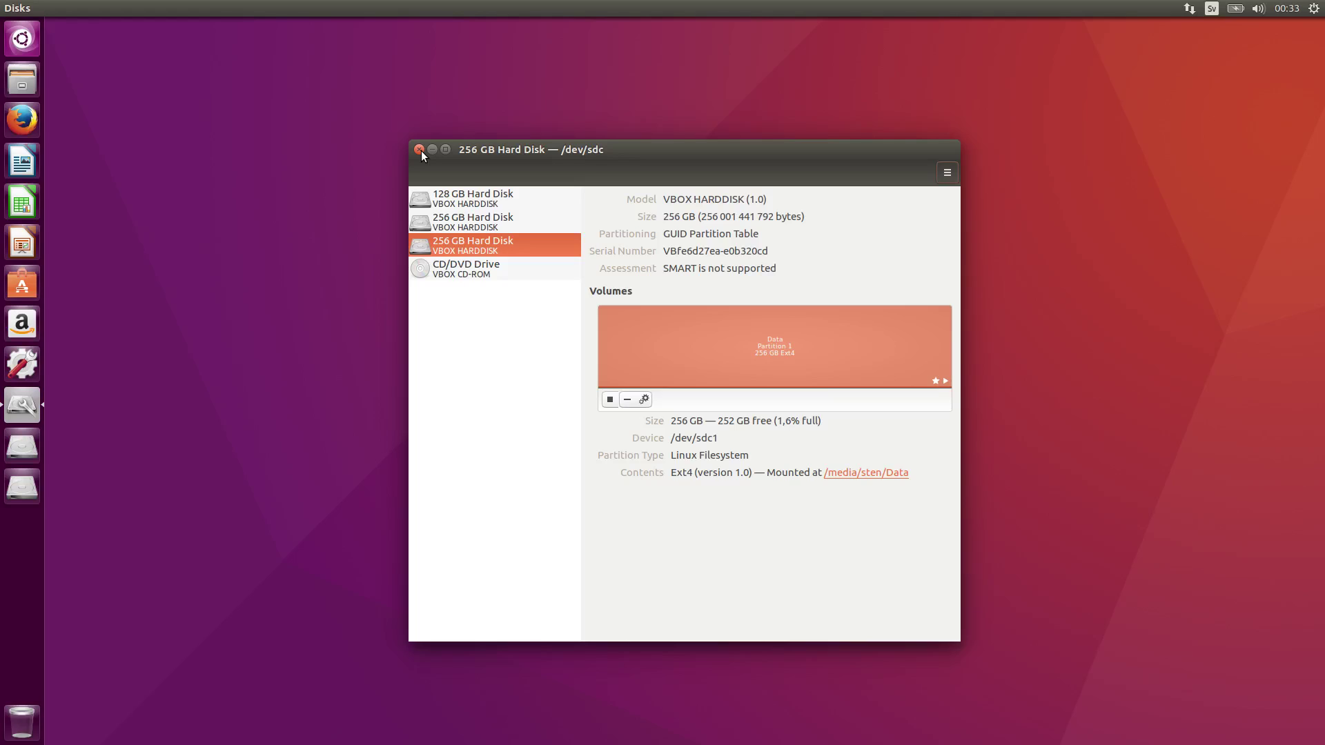
click(421, 152)
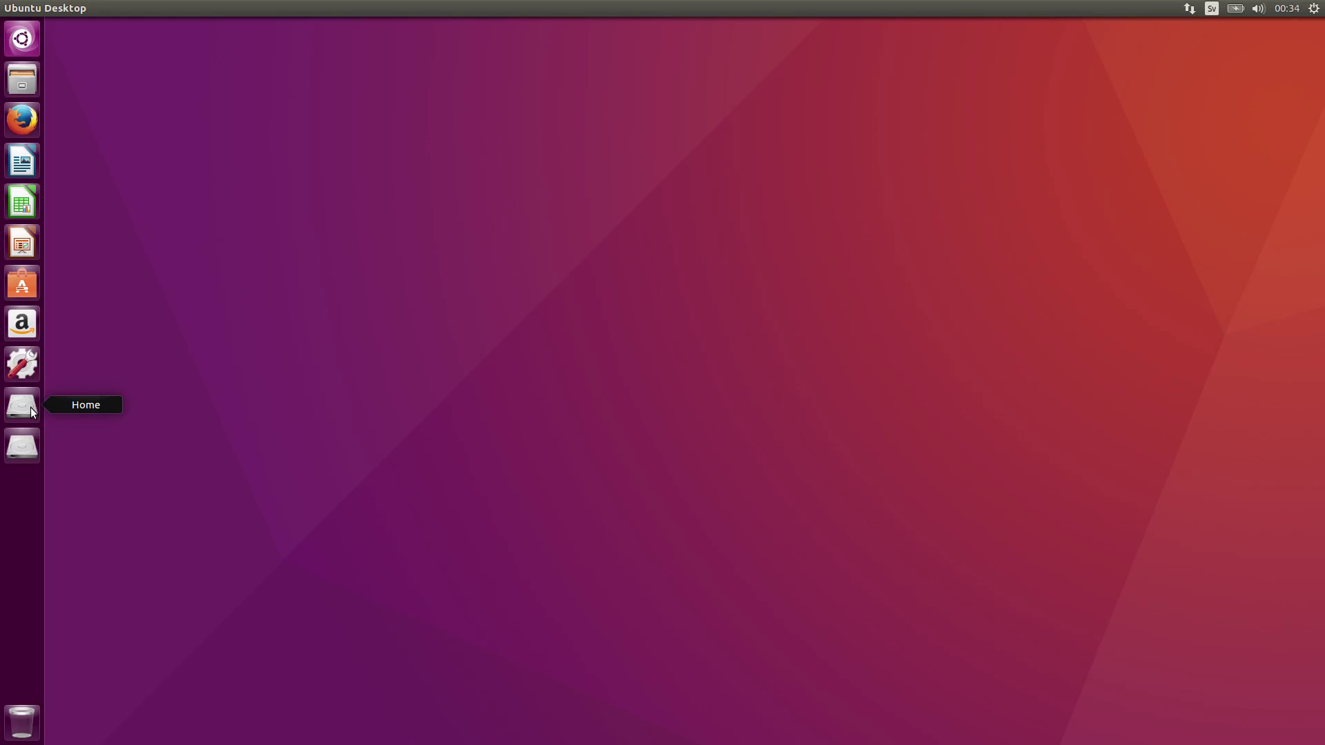
click(26, 446)
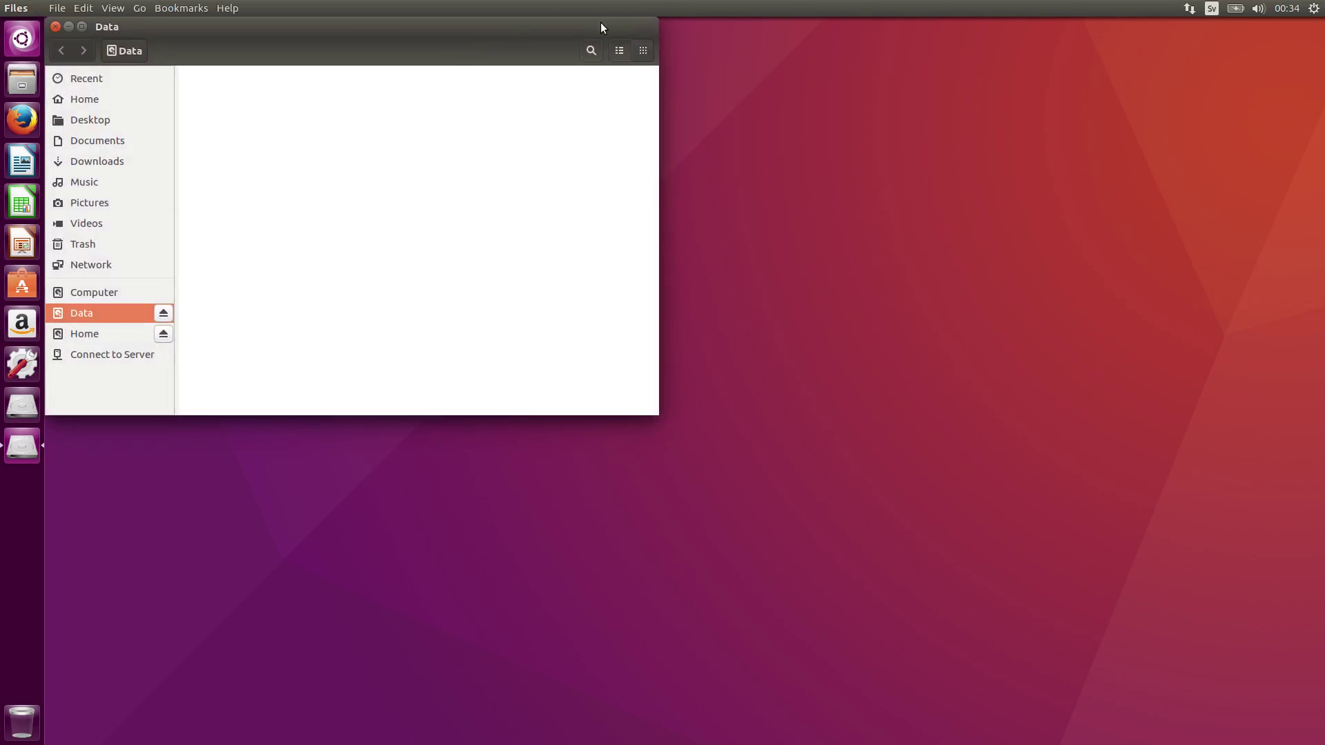
double_click(600, 22)
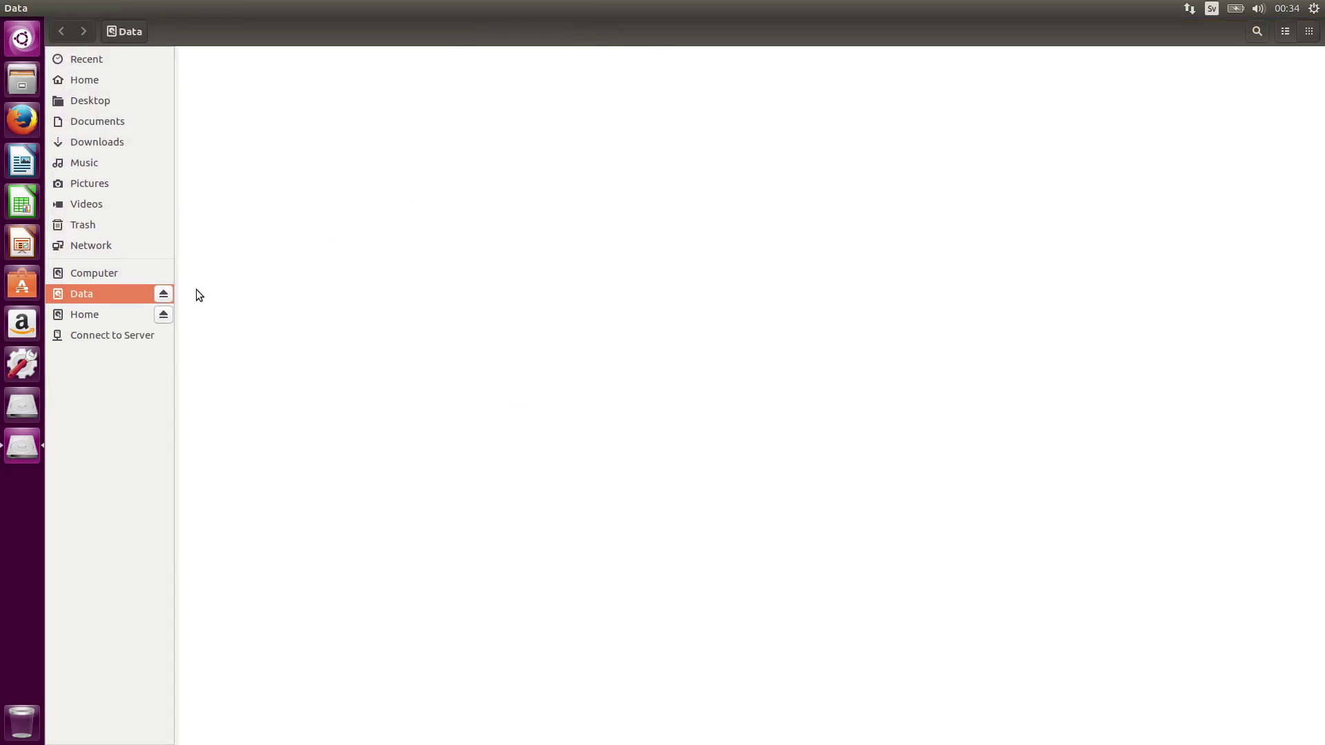
drag(176, 264, 211, 264)
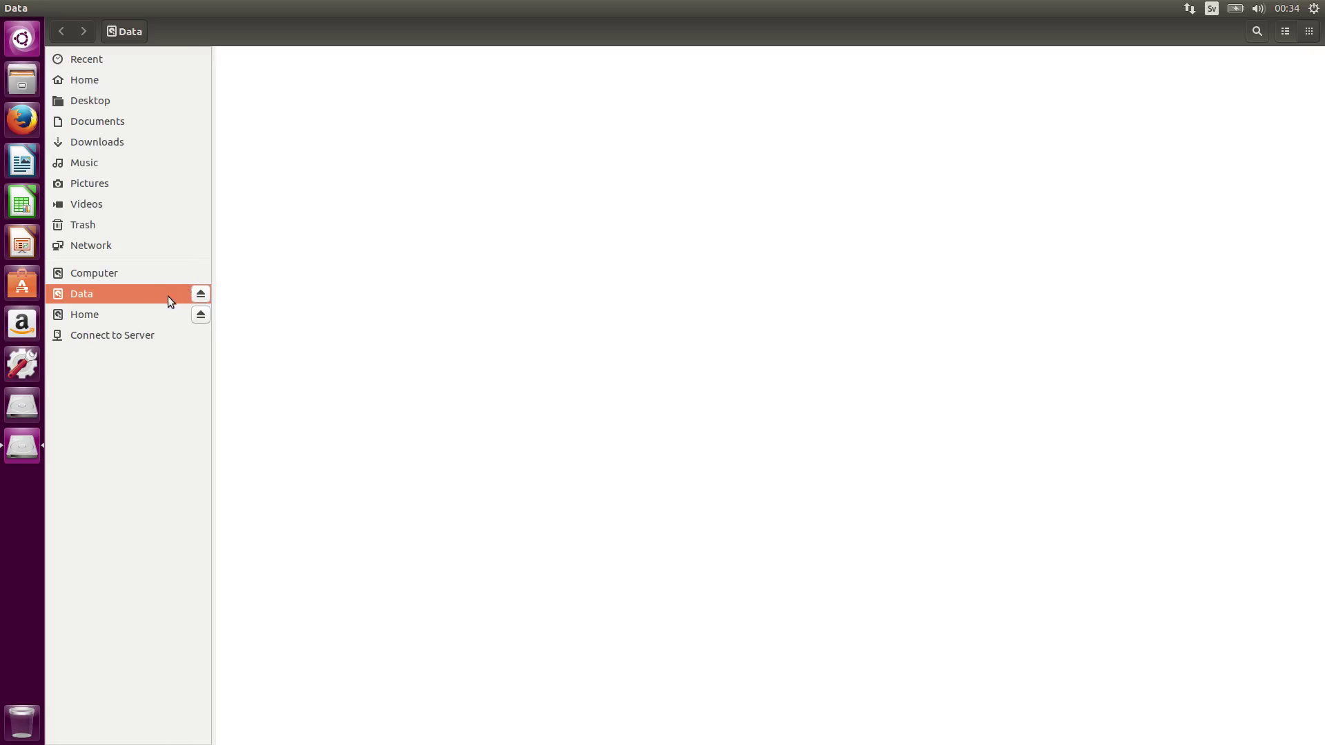
click(155, 314)
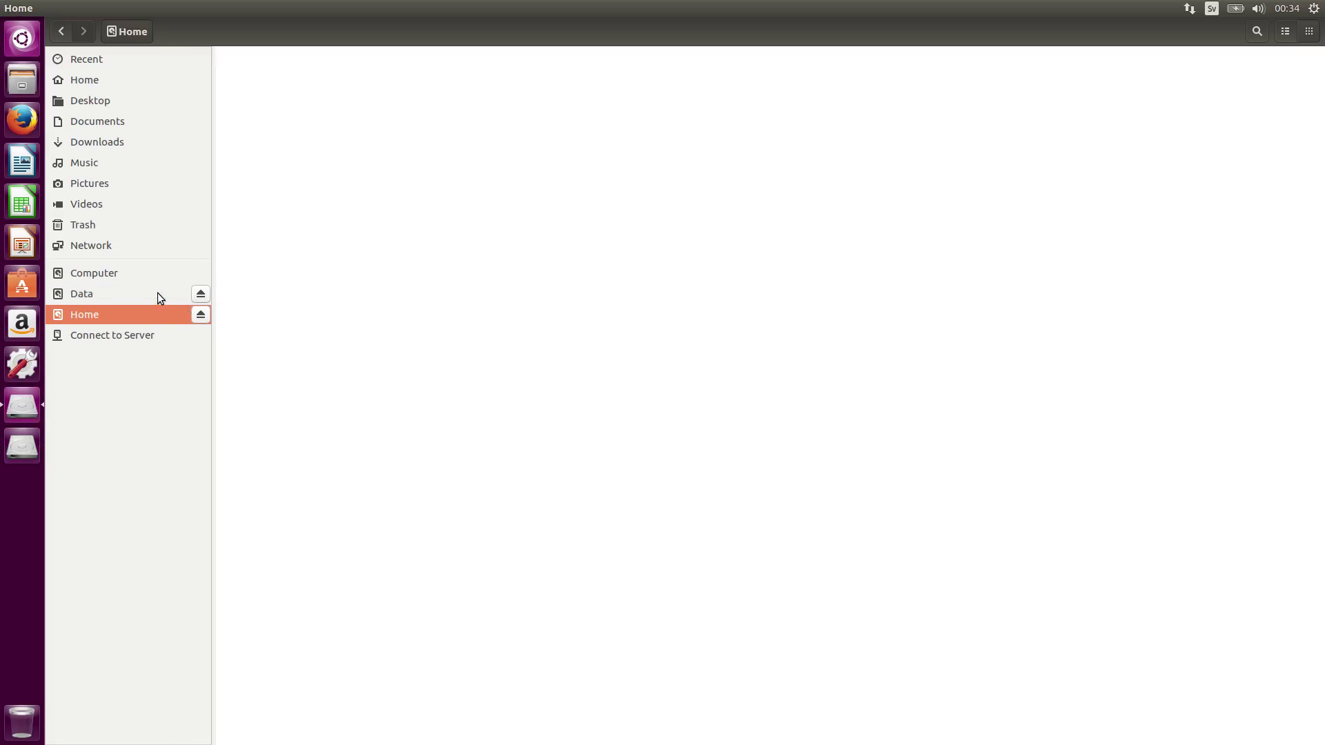
click(158, 297)
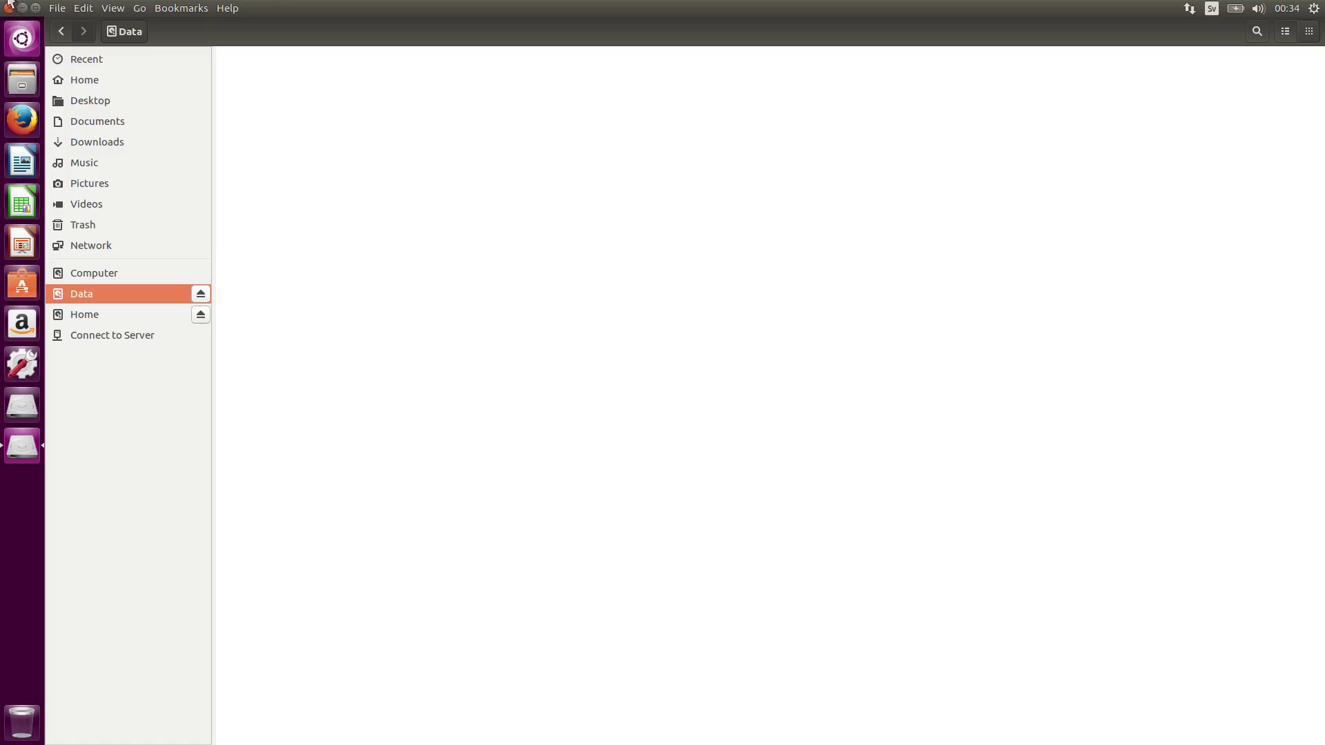
click(8, 9)
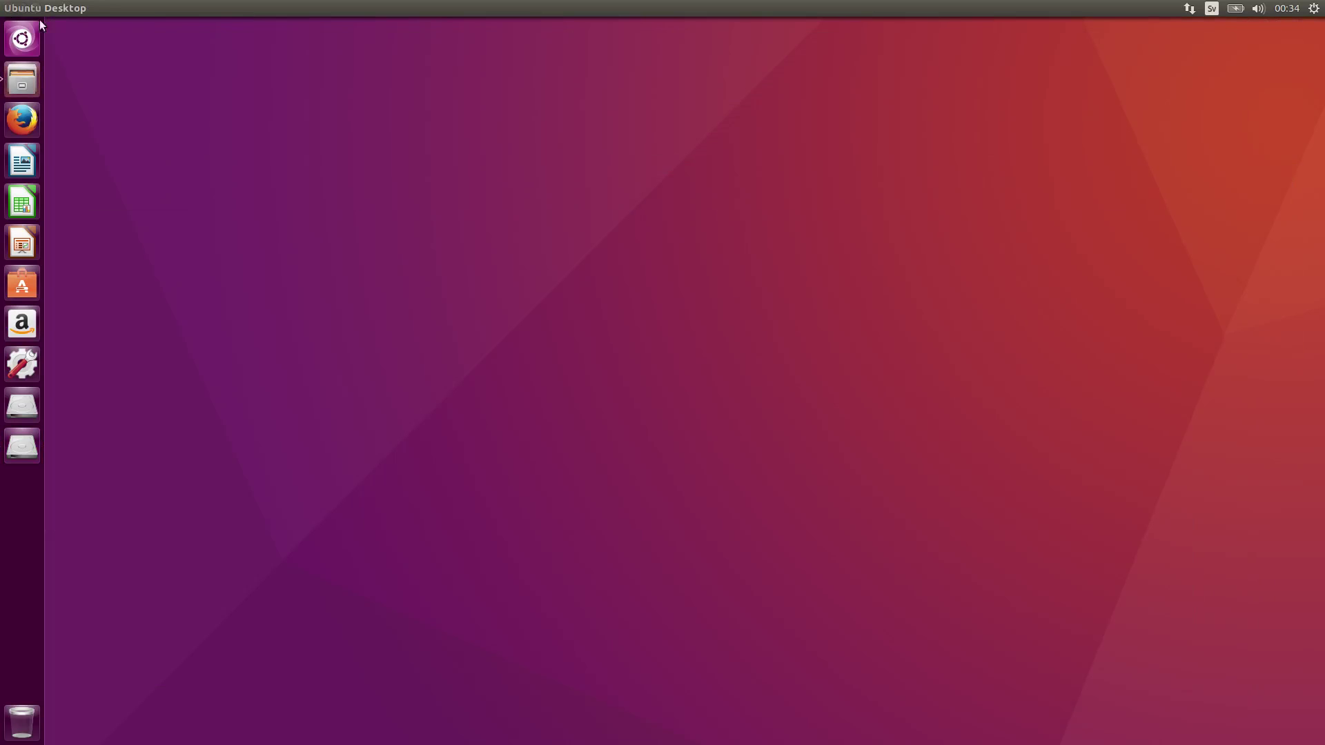